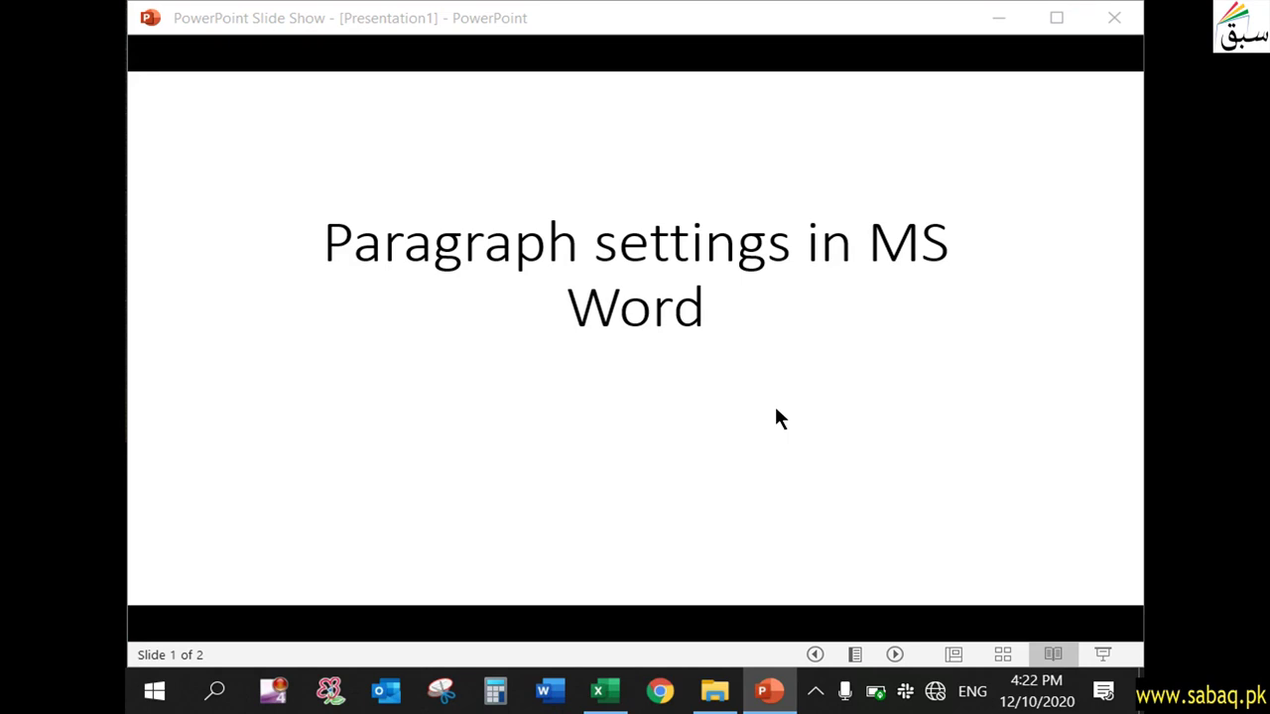
Step: Advance to the Paragraph slide, reveal its second definition, and launch Word
click(656, 571)
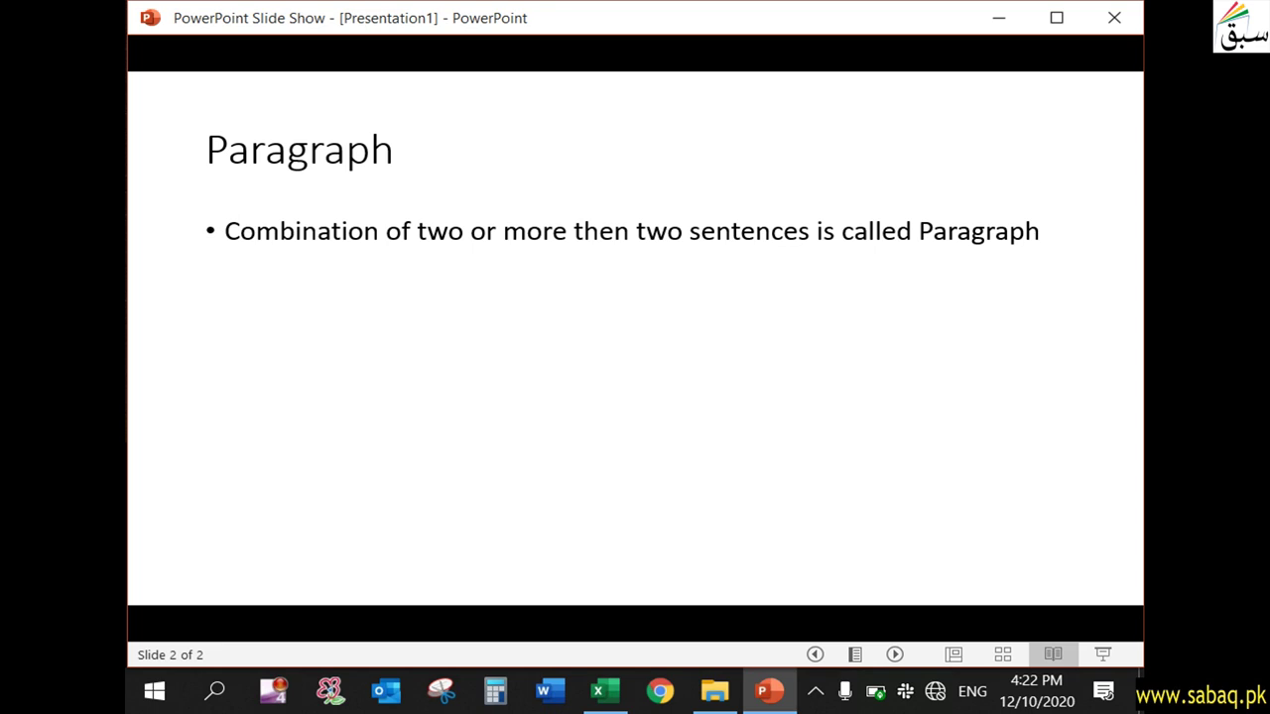
key(Right)
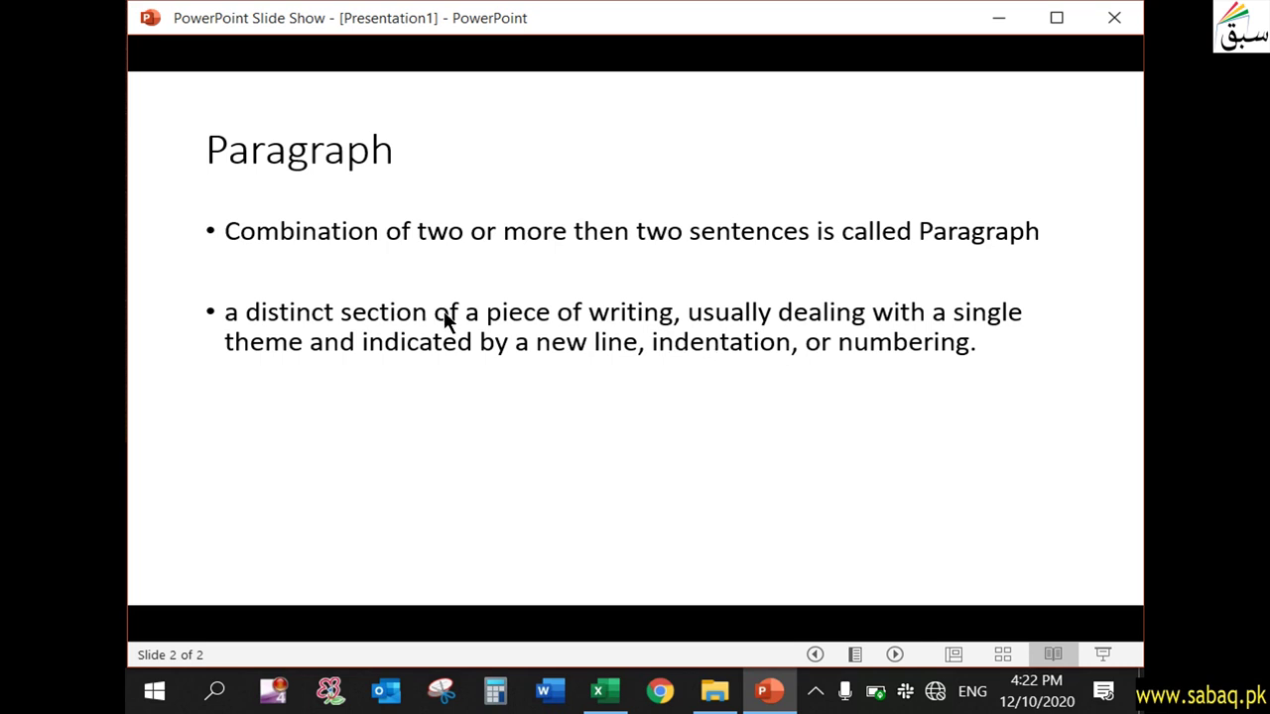
click(550, 691)
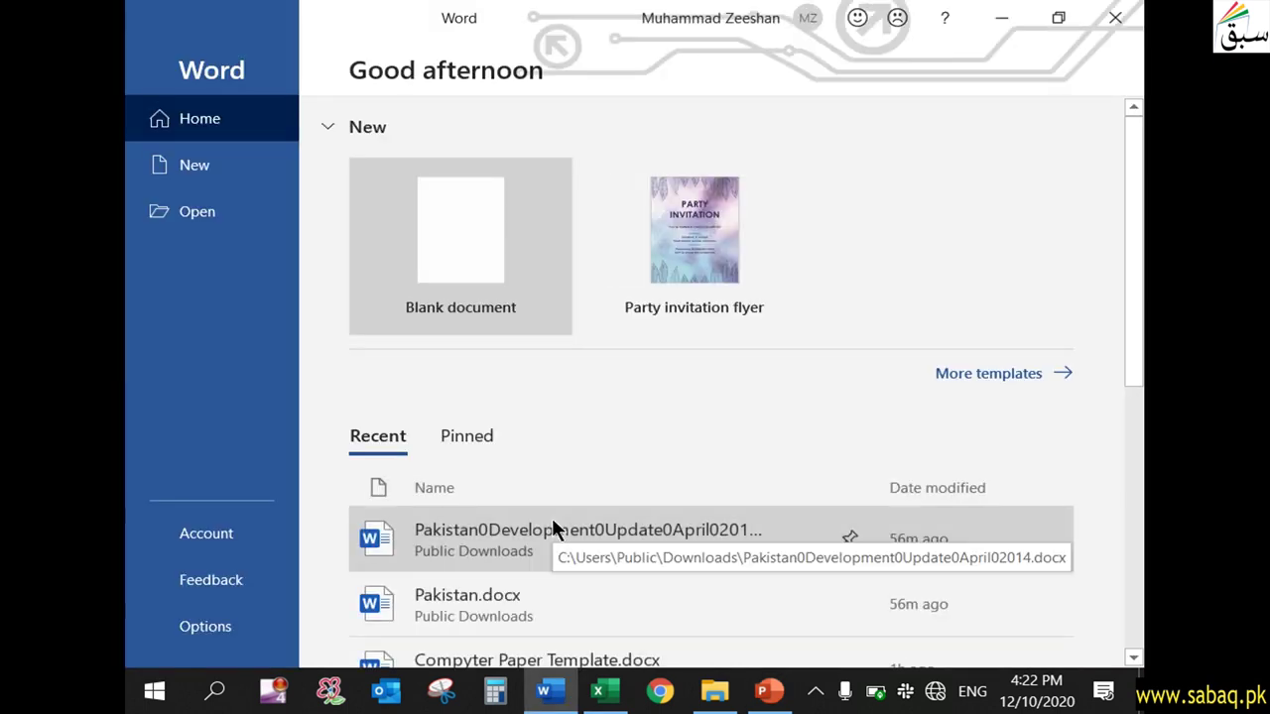
Step: Create a blank document and fill it with sample text using =rand(4,6)
click(476, 280)
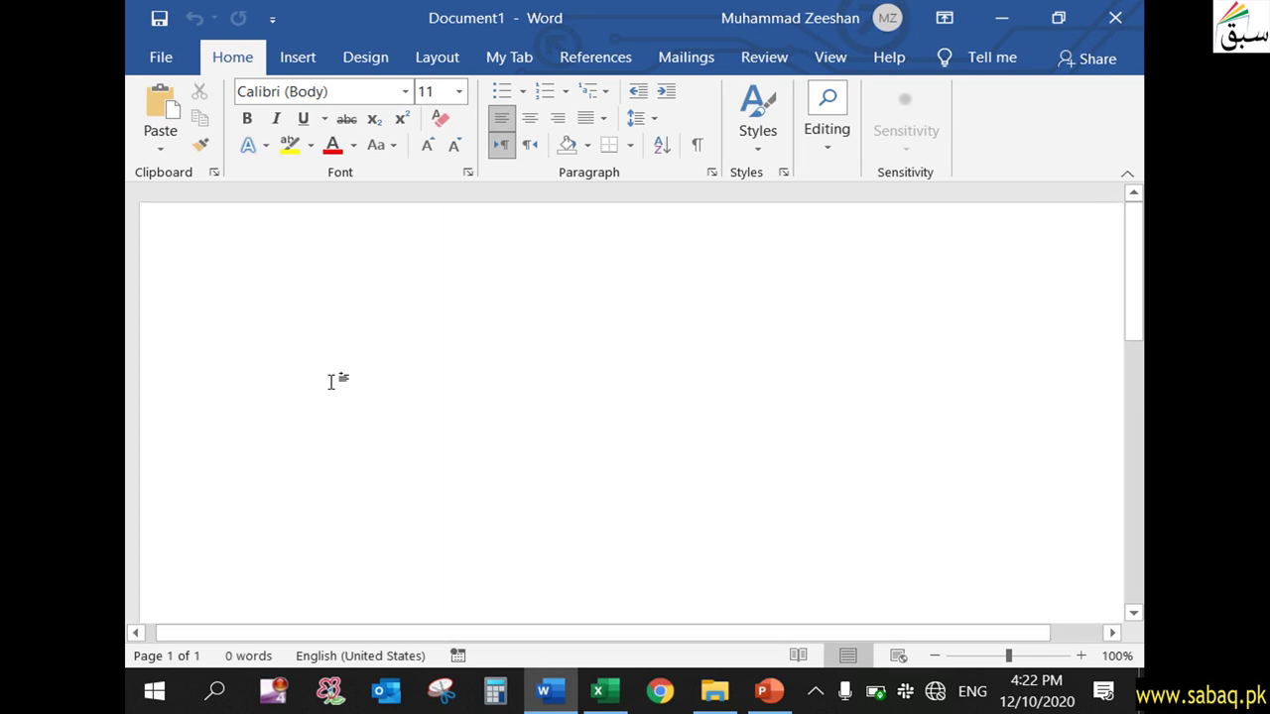
text(=rand()
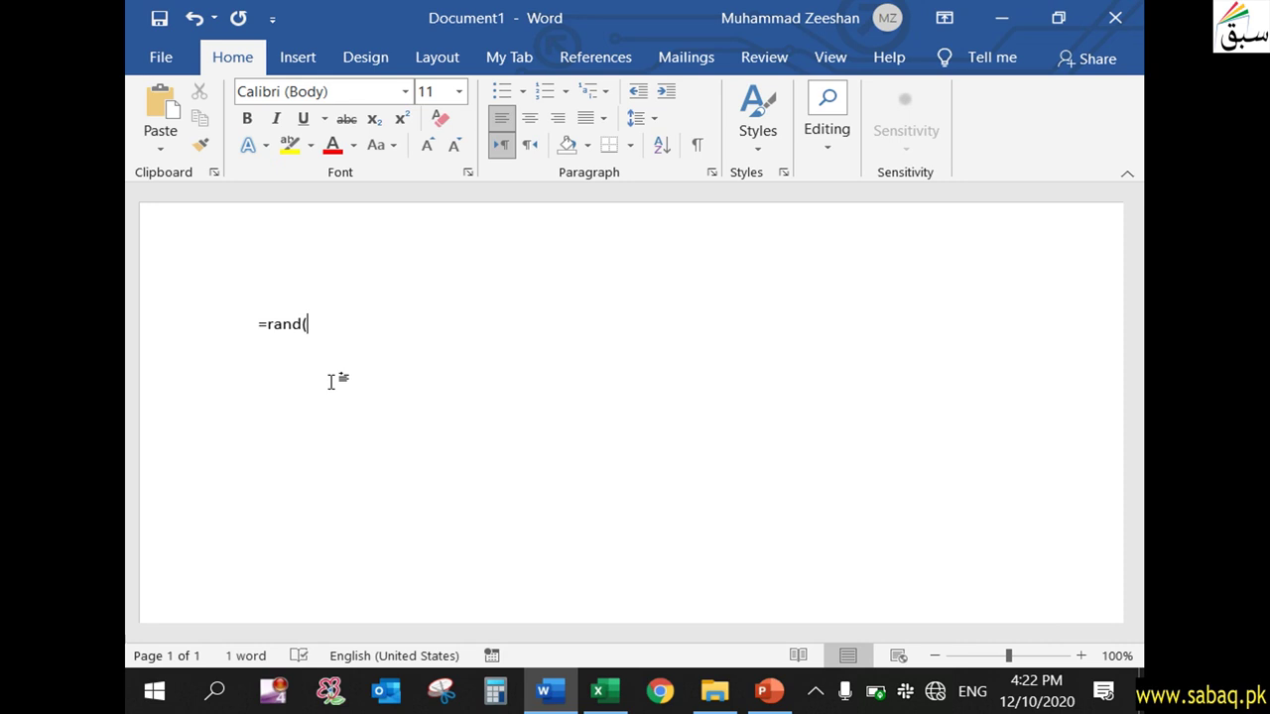
text(4)
text(,)
text(6)
text())
key(Return)
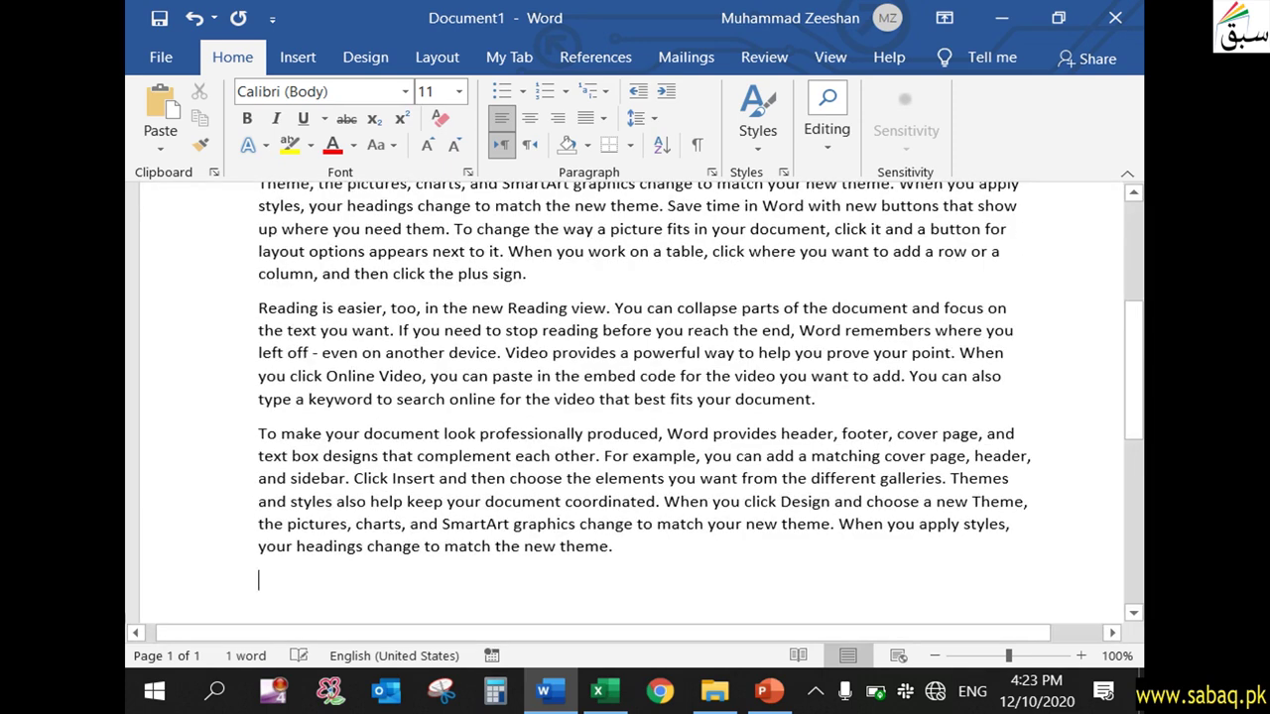
scroll(250, 322, up, 5)
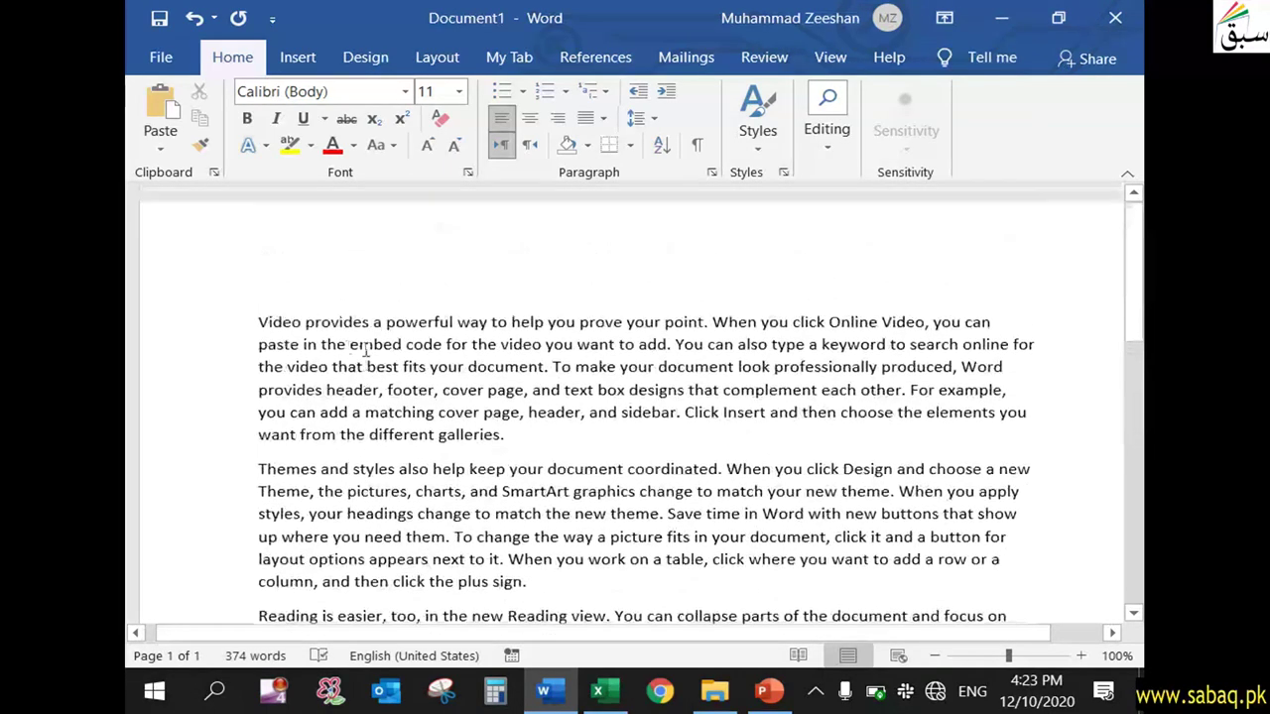
drag(258, 324, 500, 436)
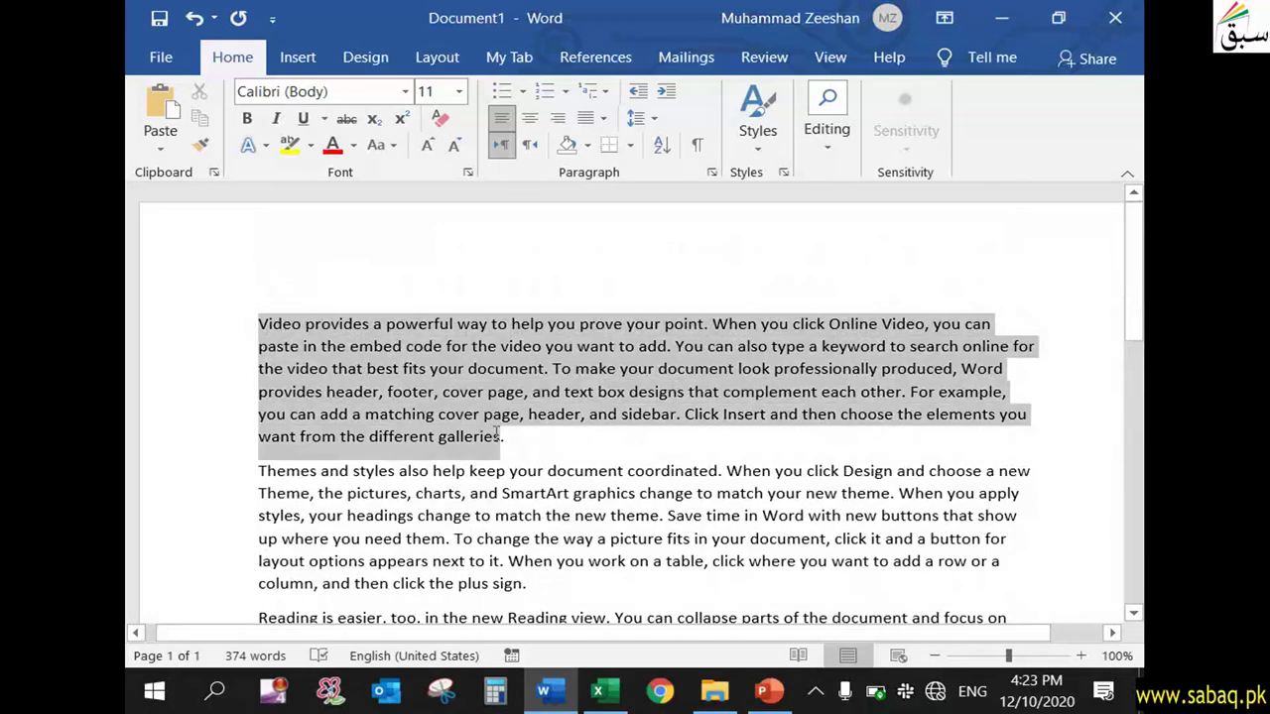
click(449, 493)
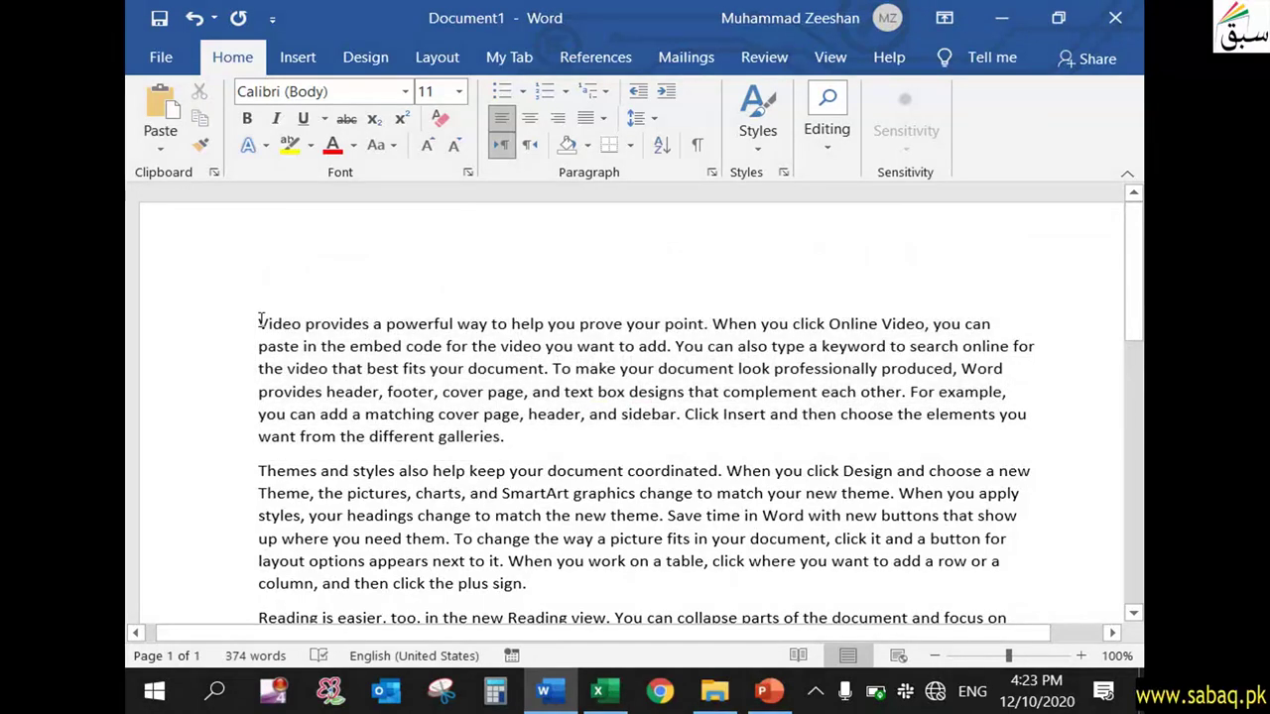
drag(261, 323, 536, 436)
scroll(536, 443, down, 1)
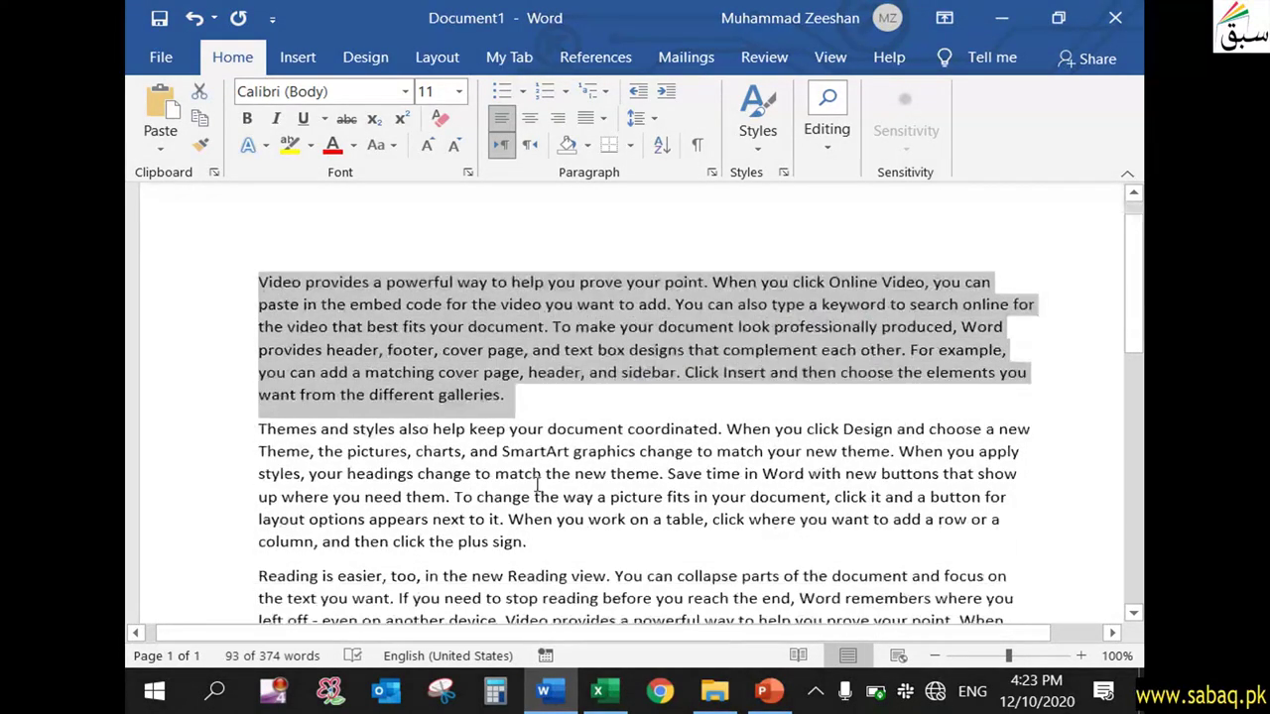
click(510, 383)
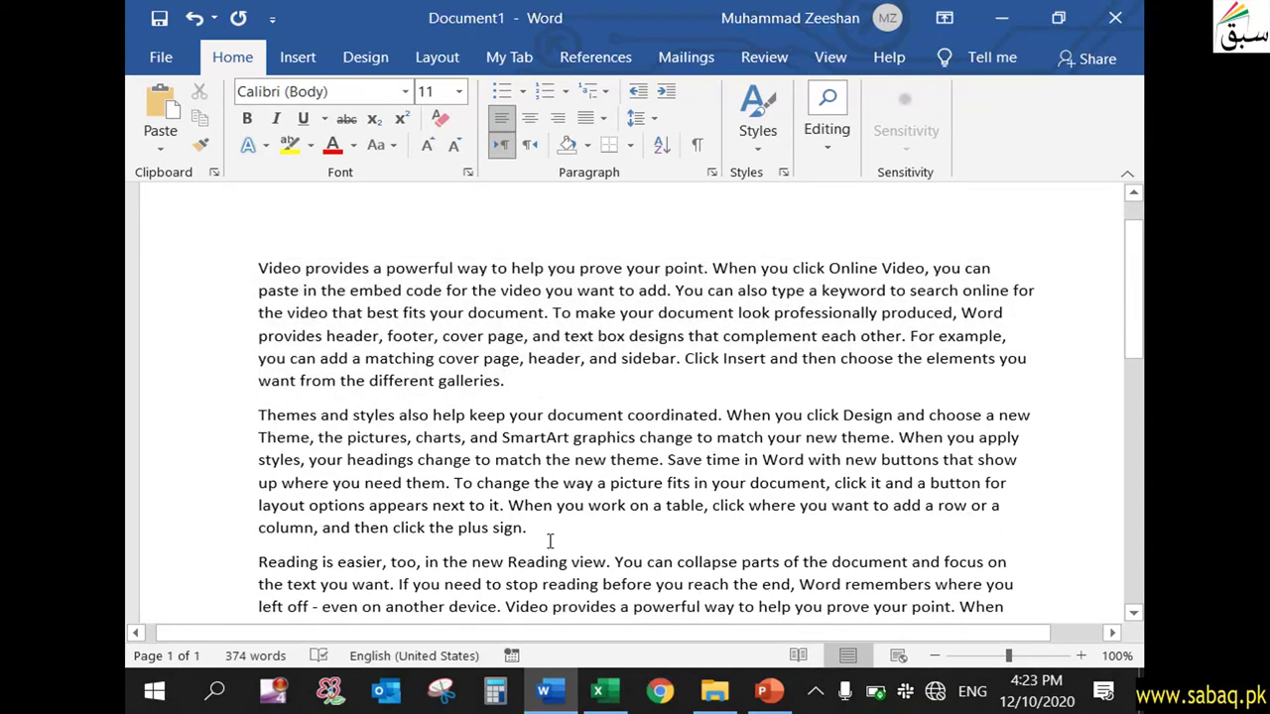
scroll(546, 547, down, 1)
scroll(544, 544, down, 2)
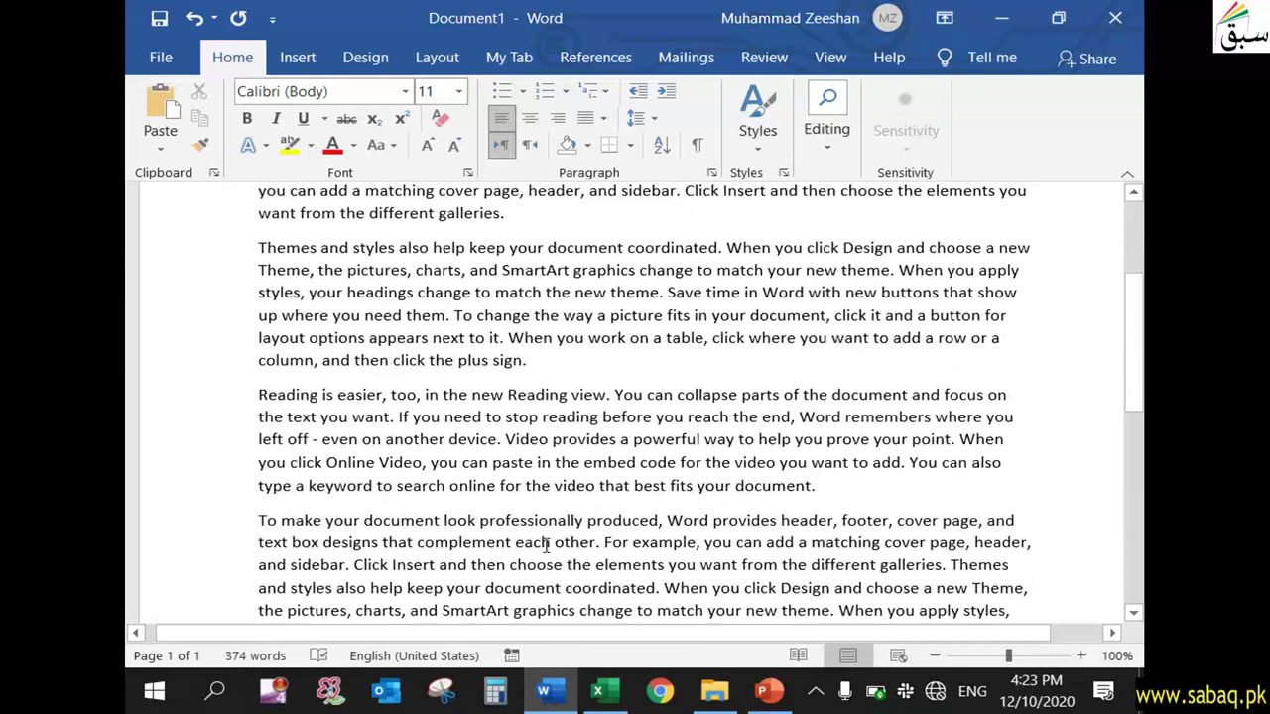
scroll(522, 600, up, 2)
scroll(522, 600, up, 3)
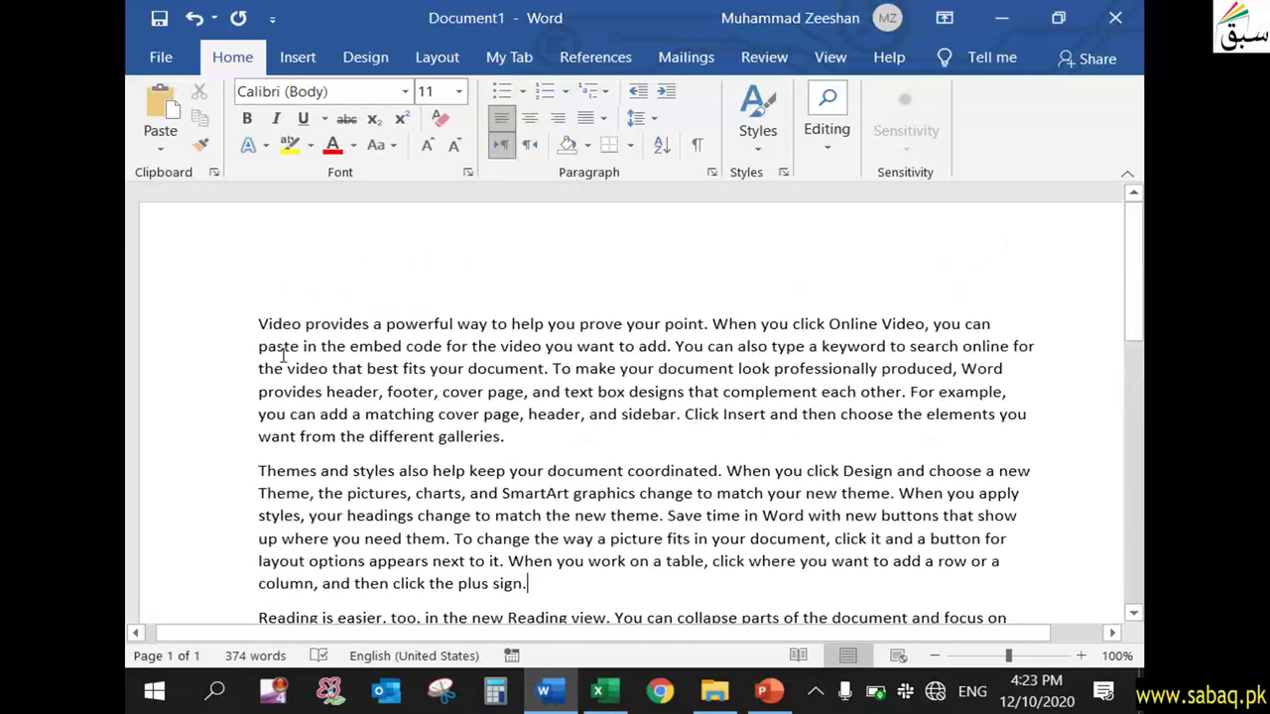
drag(260, 323, 522, 444)
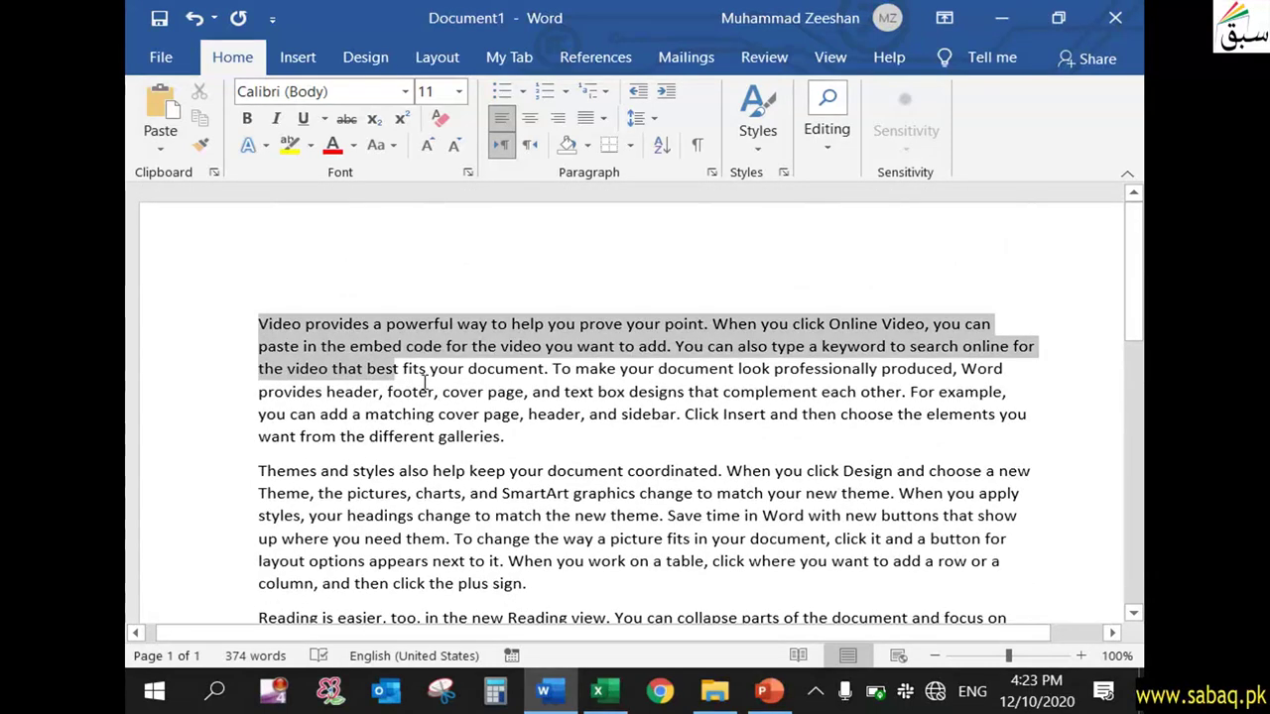
click(522, 449)
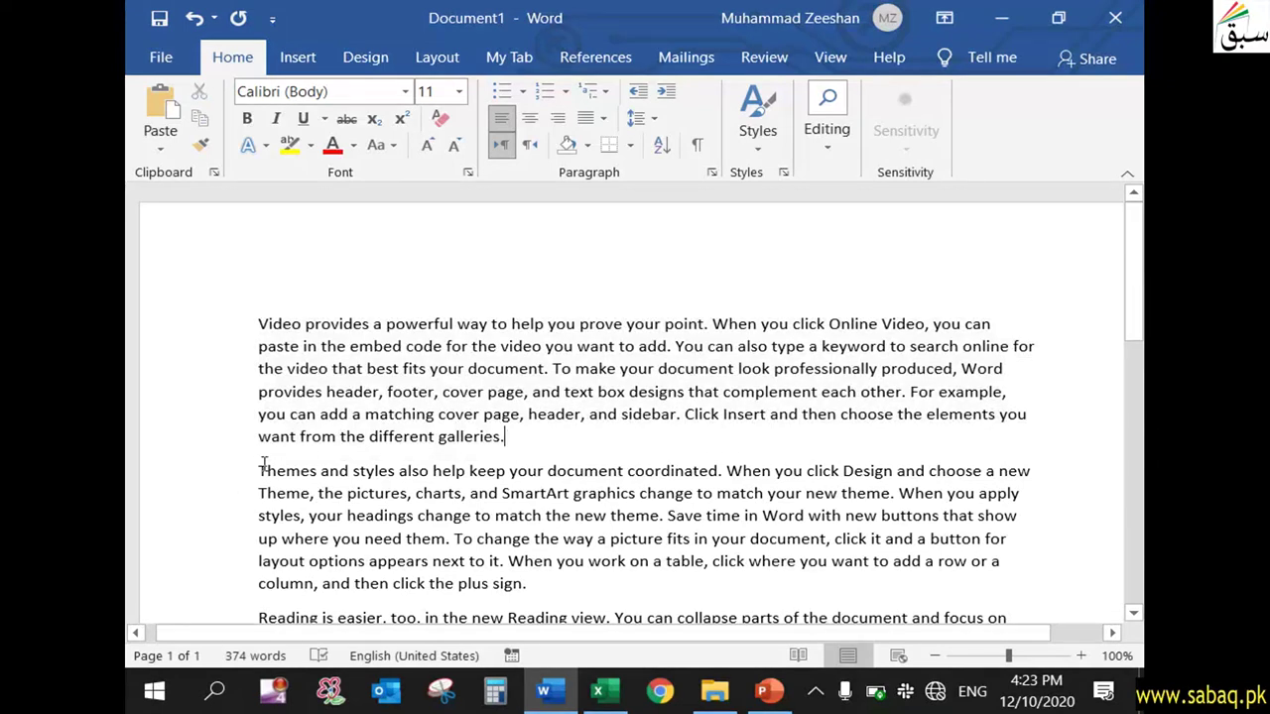
drag(260, 468, 531, 585)
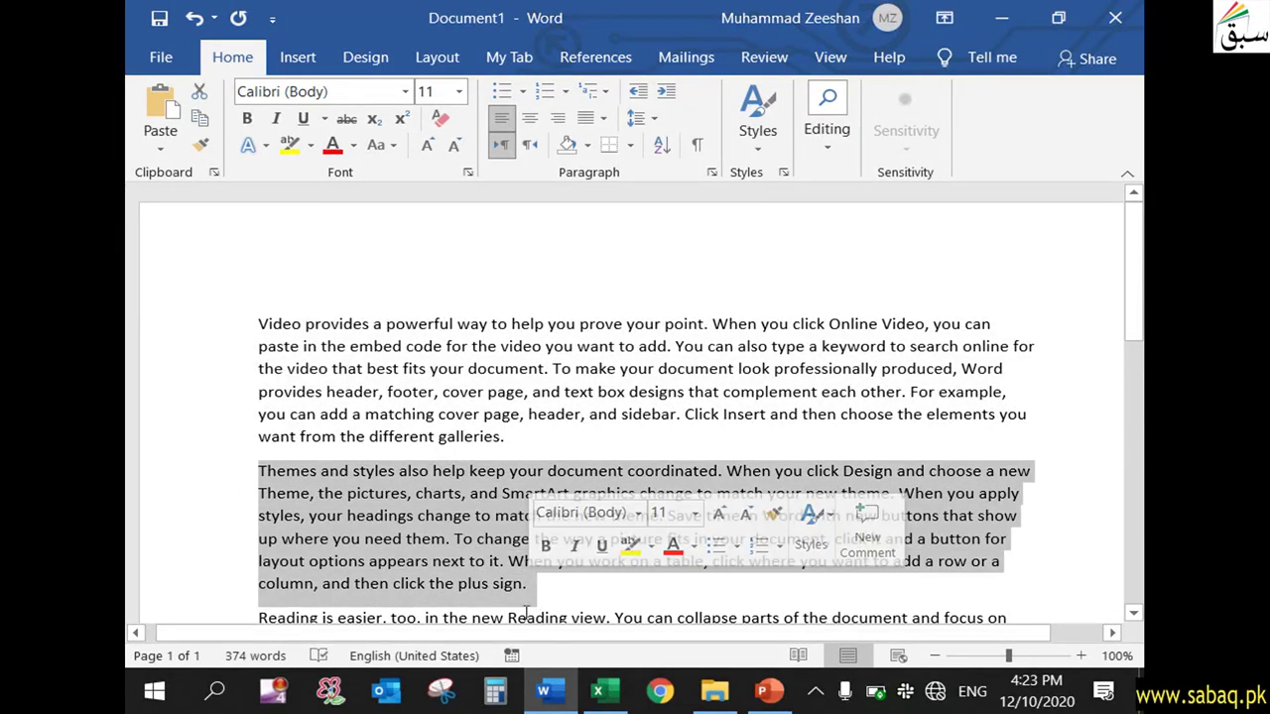
click(640, 595)
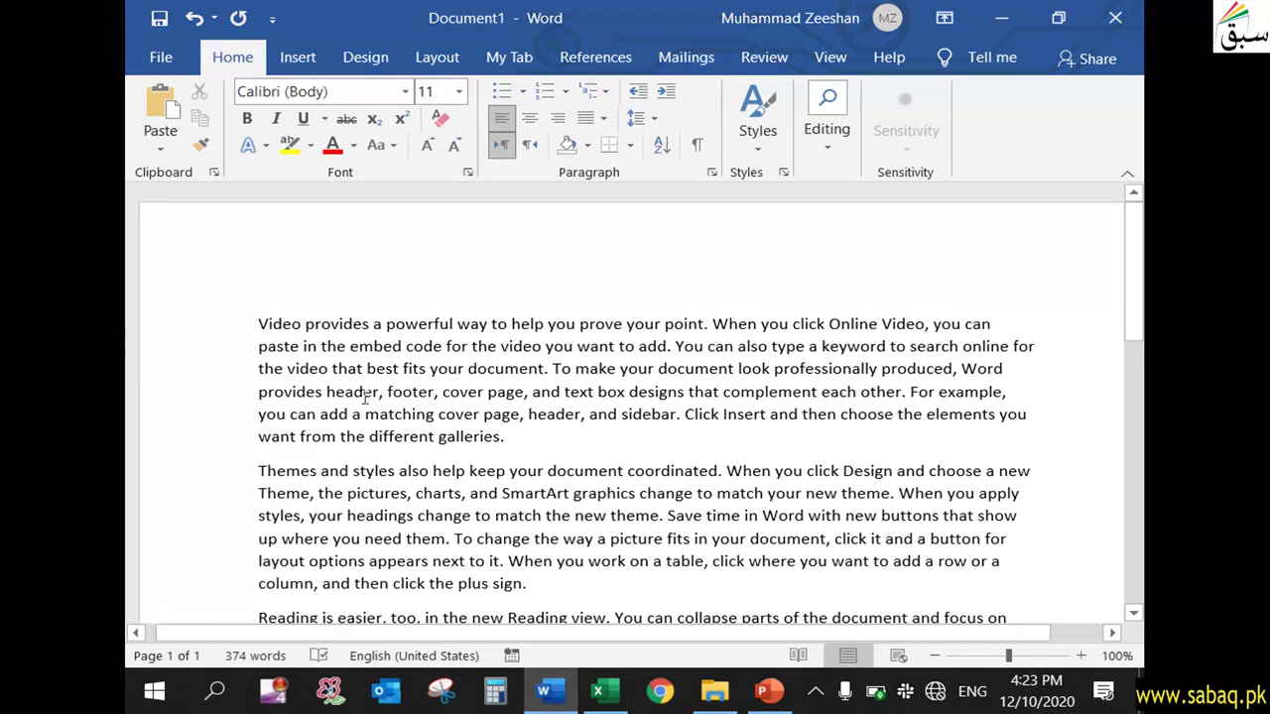
drag(255, 325, 511, 441)
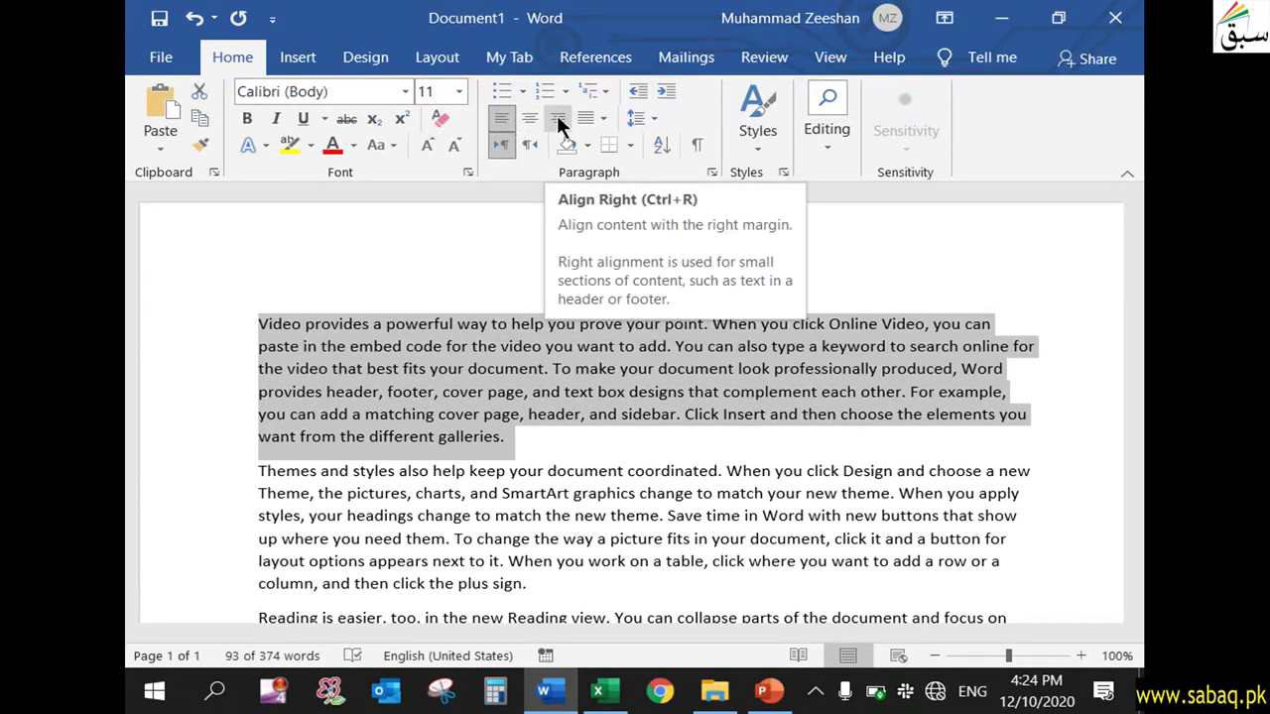
Step: Right-align the first paragraph, then switch it to centered alignment
click(557, 117)
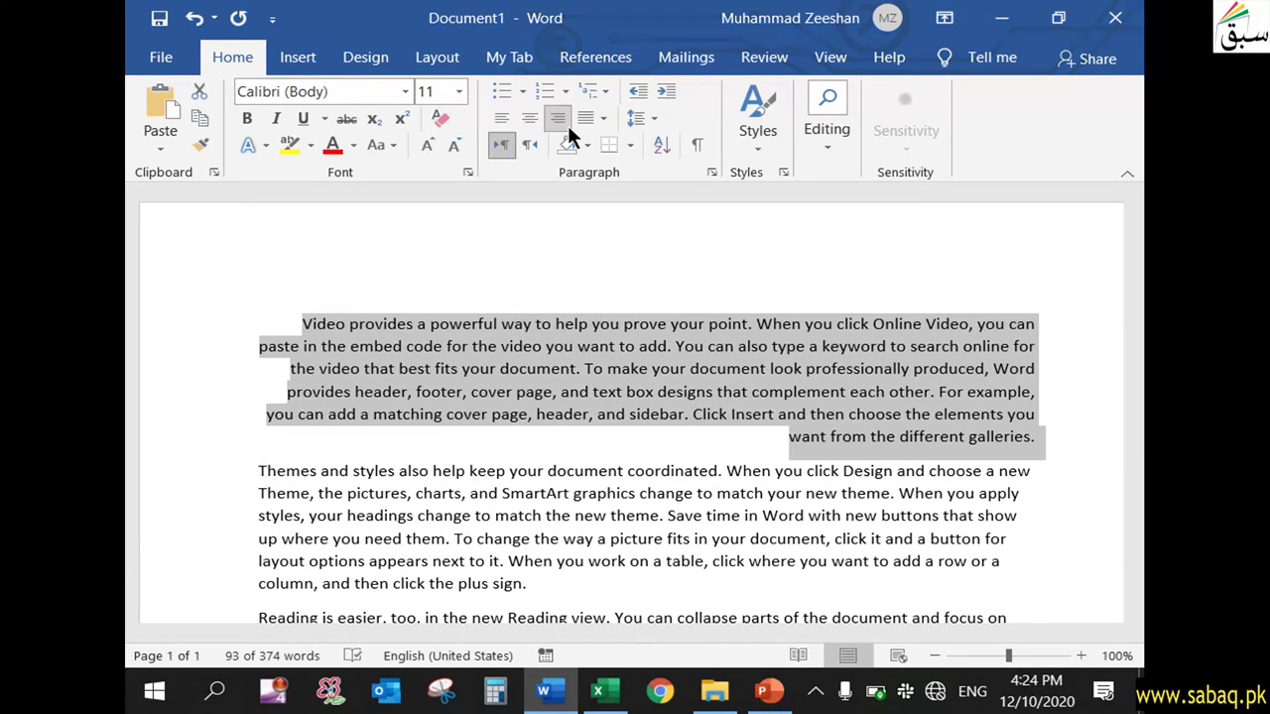
click(302, 323)
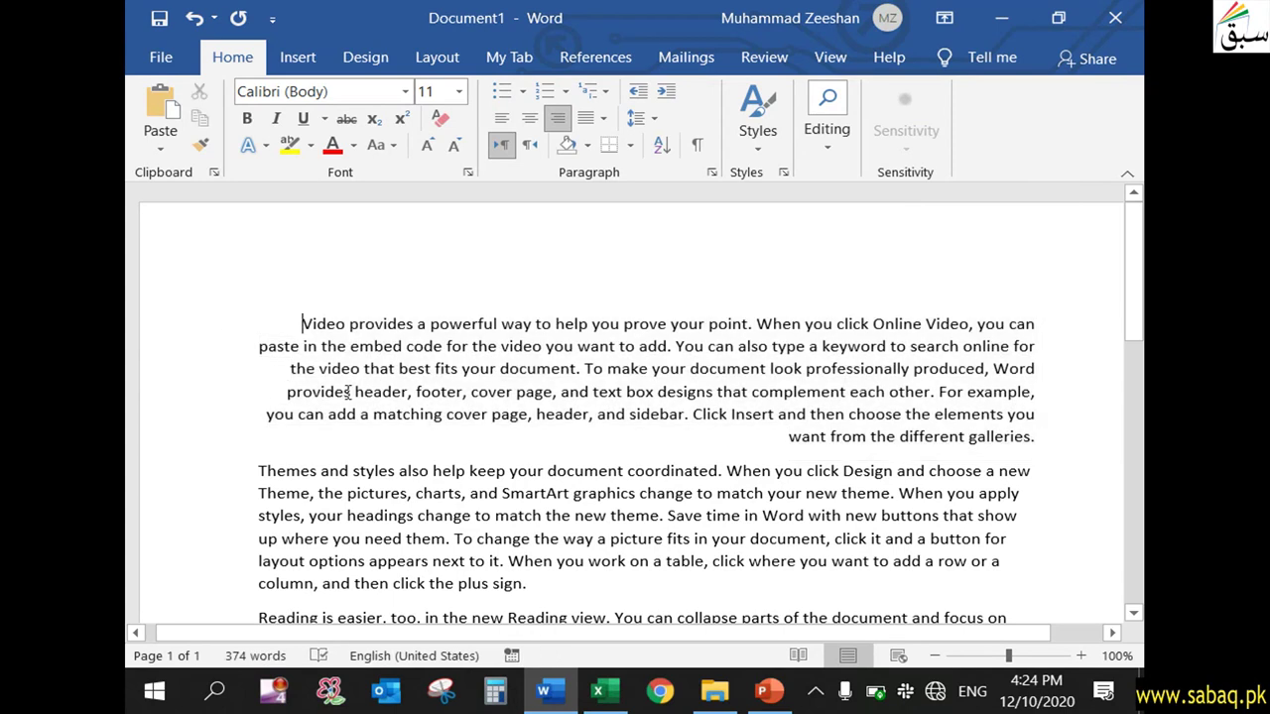
drag(302, 324, 1035, 437)
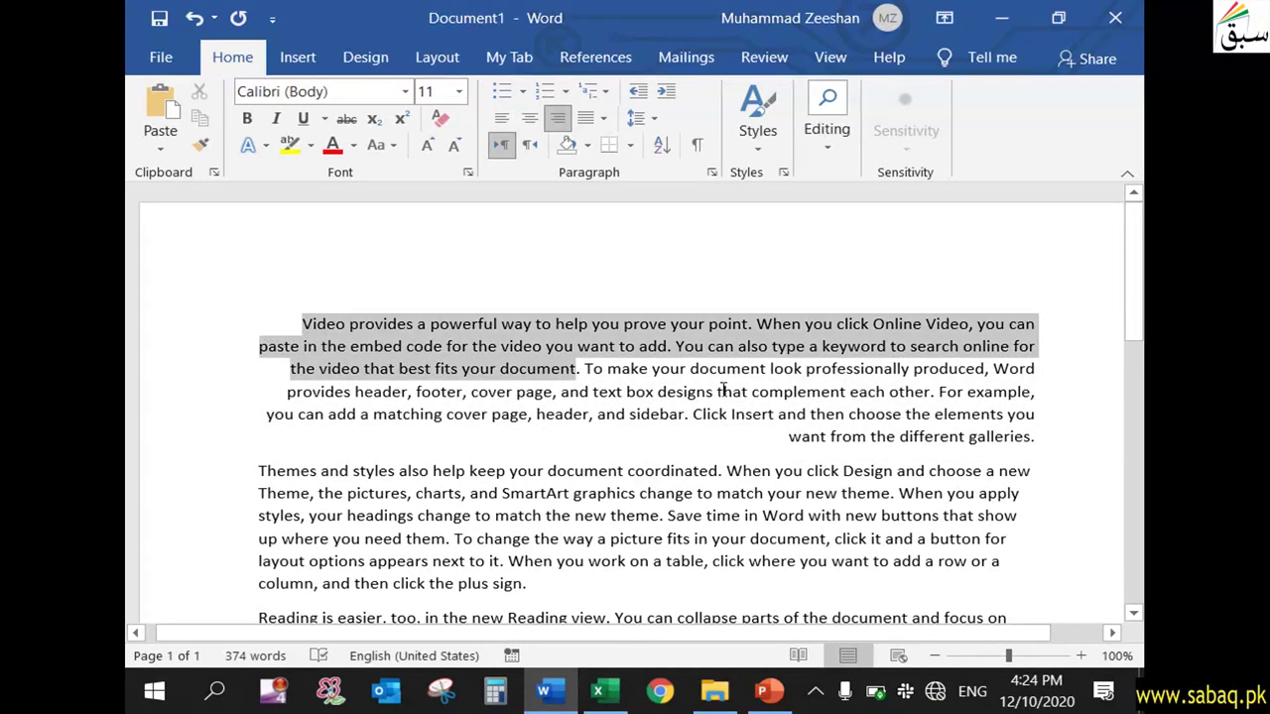
click(533, 116)
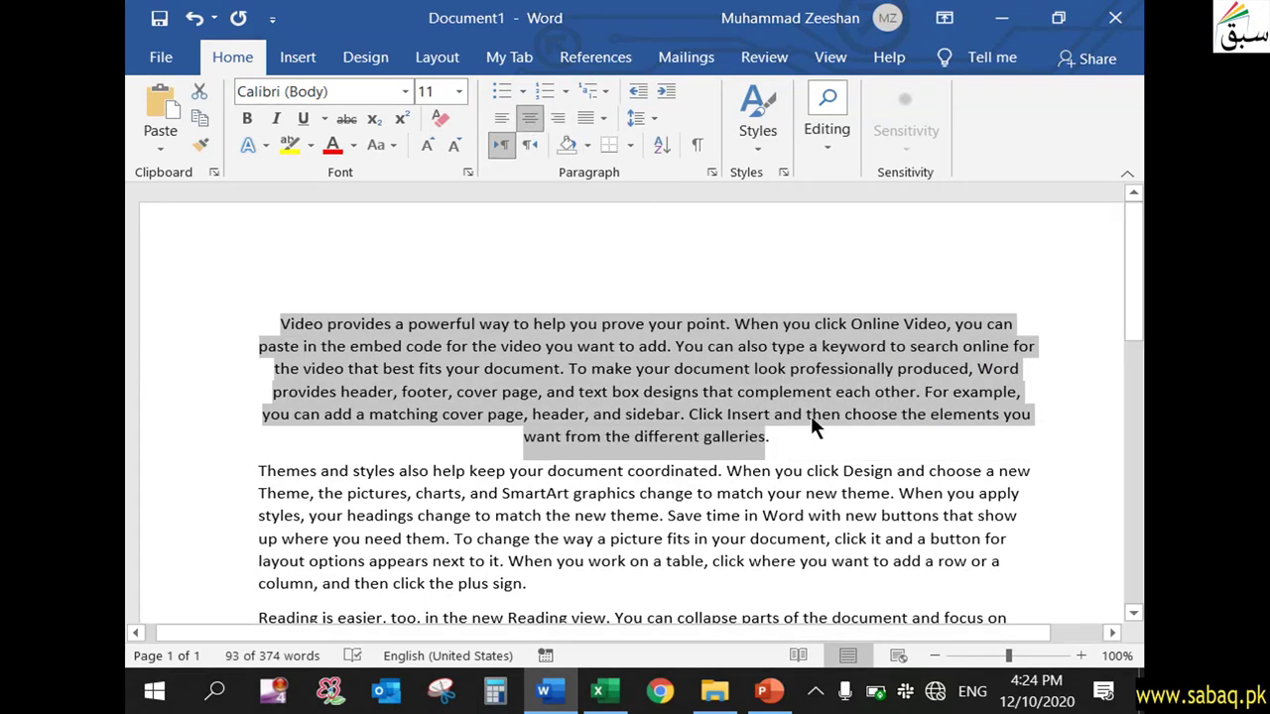
click(804, 437)
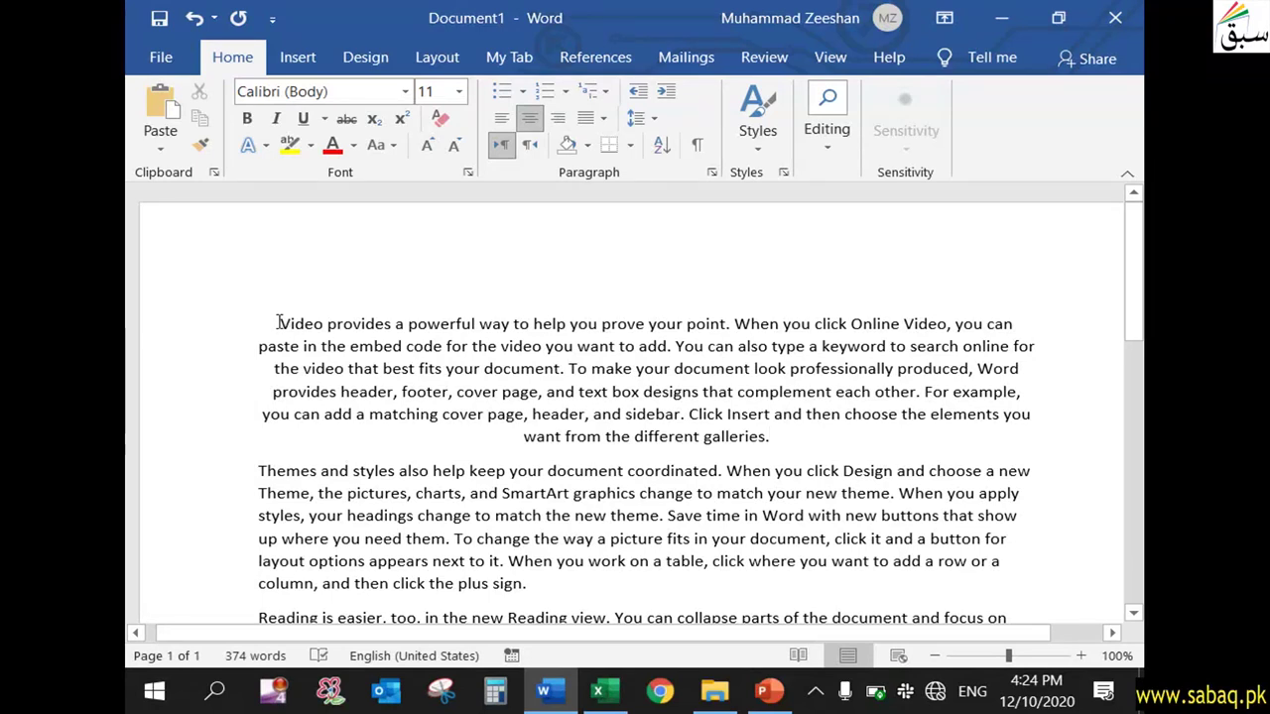
drag(279, 323, 784, 437)
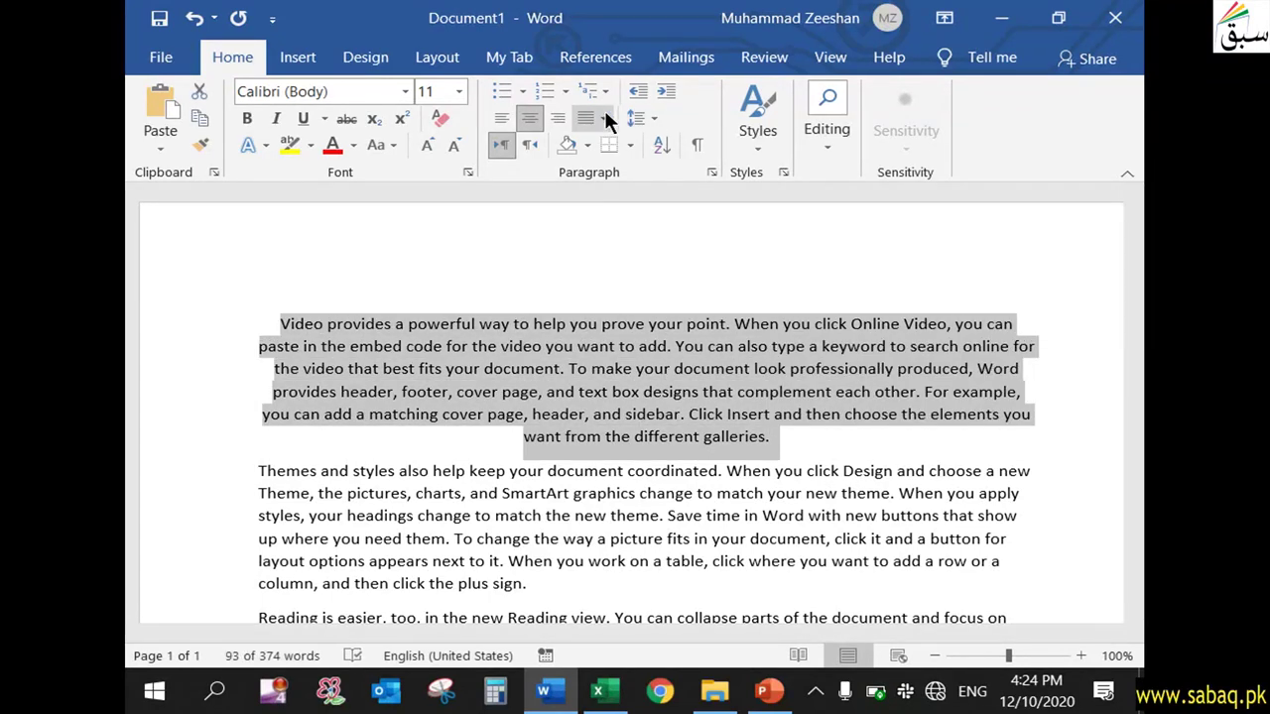
Step: Fully justify the first paragraph, then apply Justify Medium to it
click(604, 117)
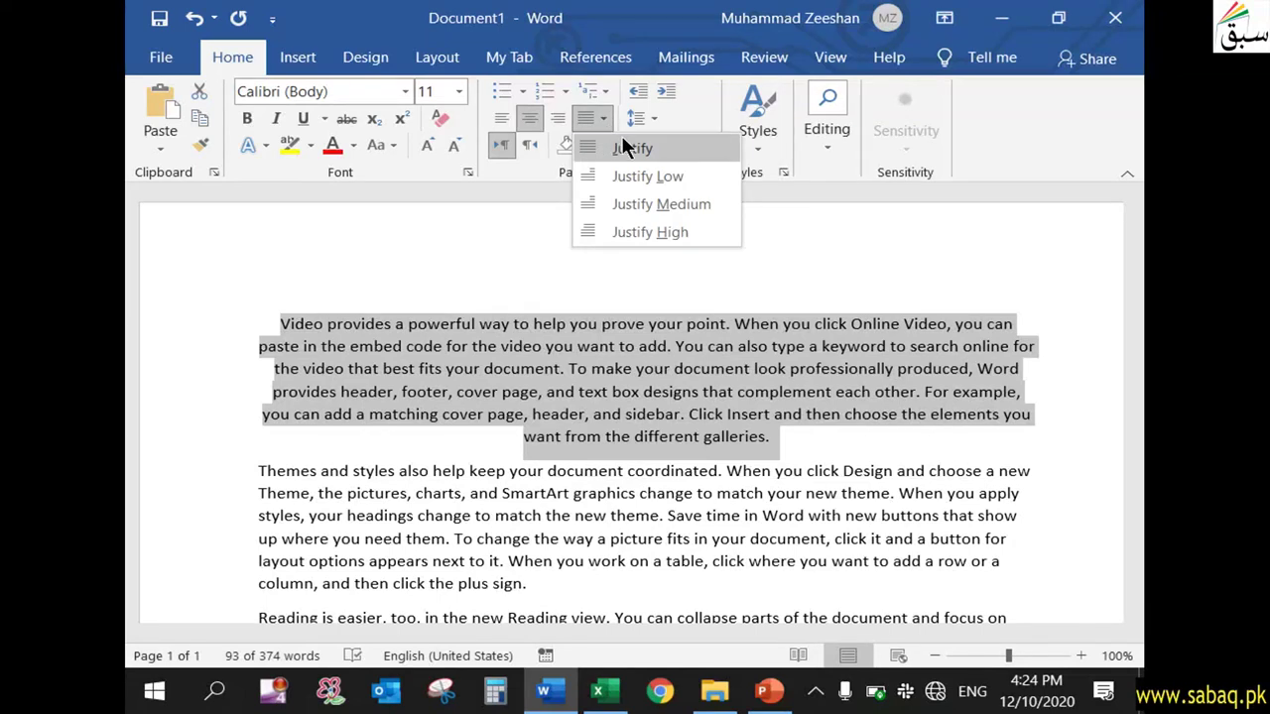
click(635, 148)
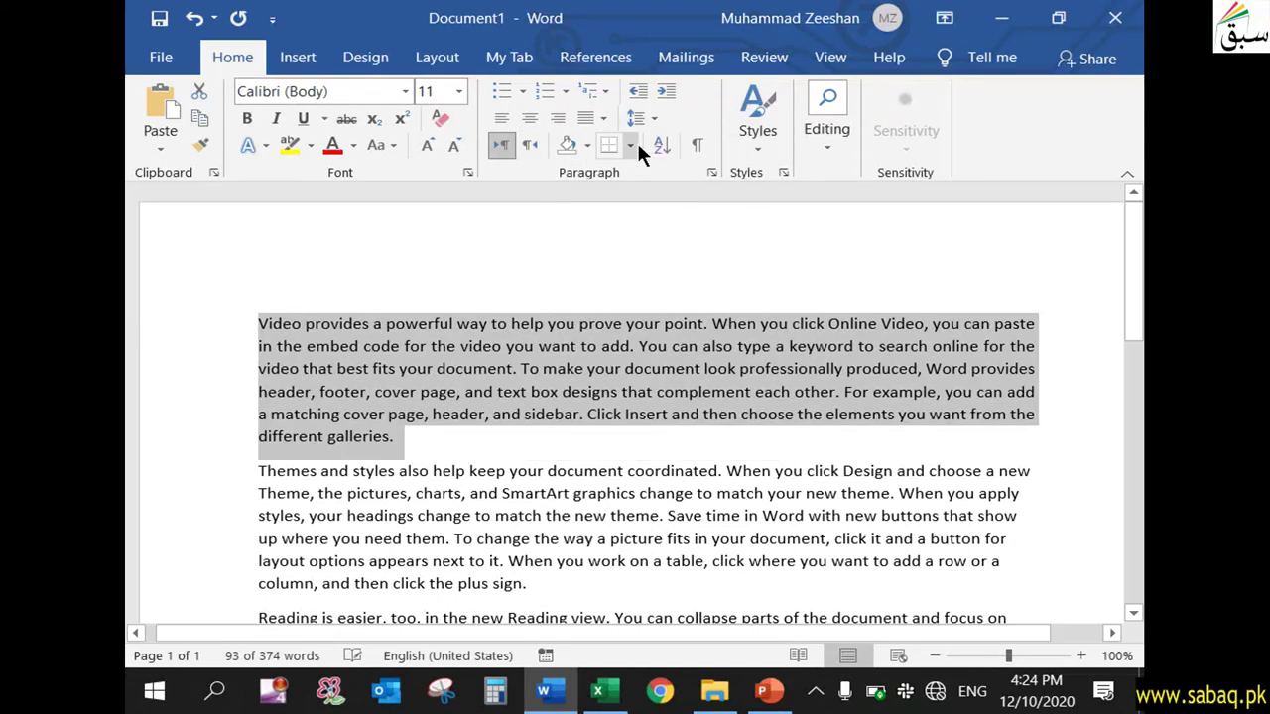
click(429, 437)
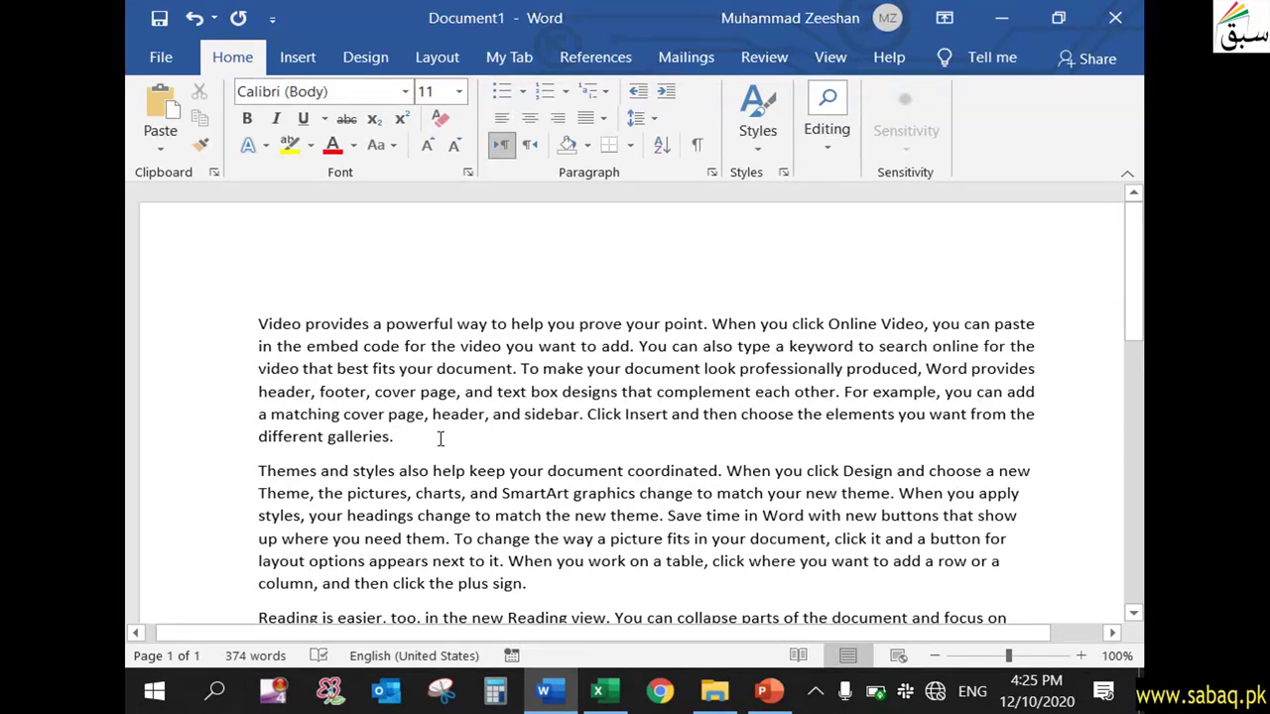
drag(395, 439, 260, 324)
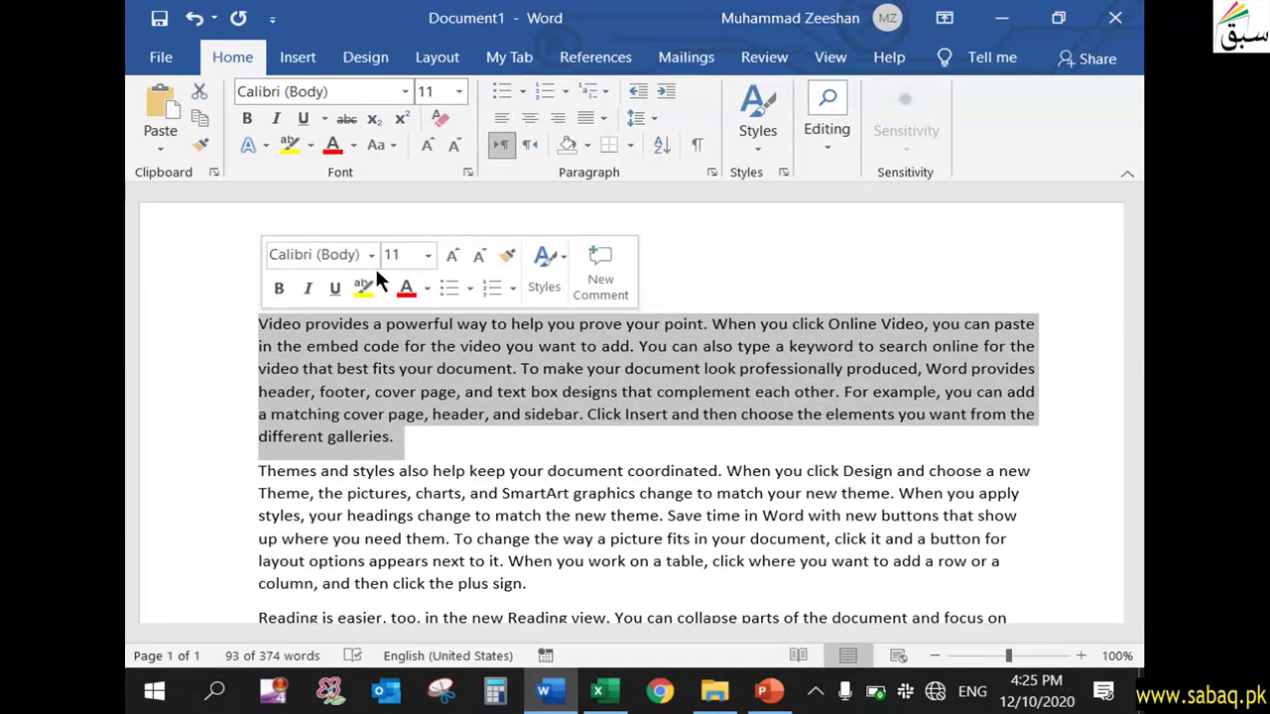
click(601, 119)
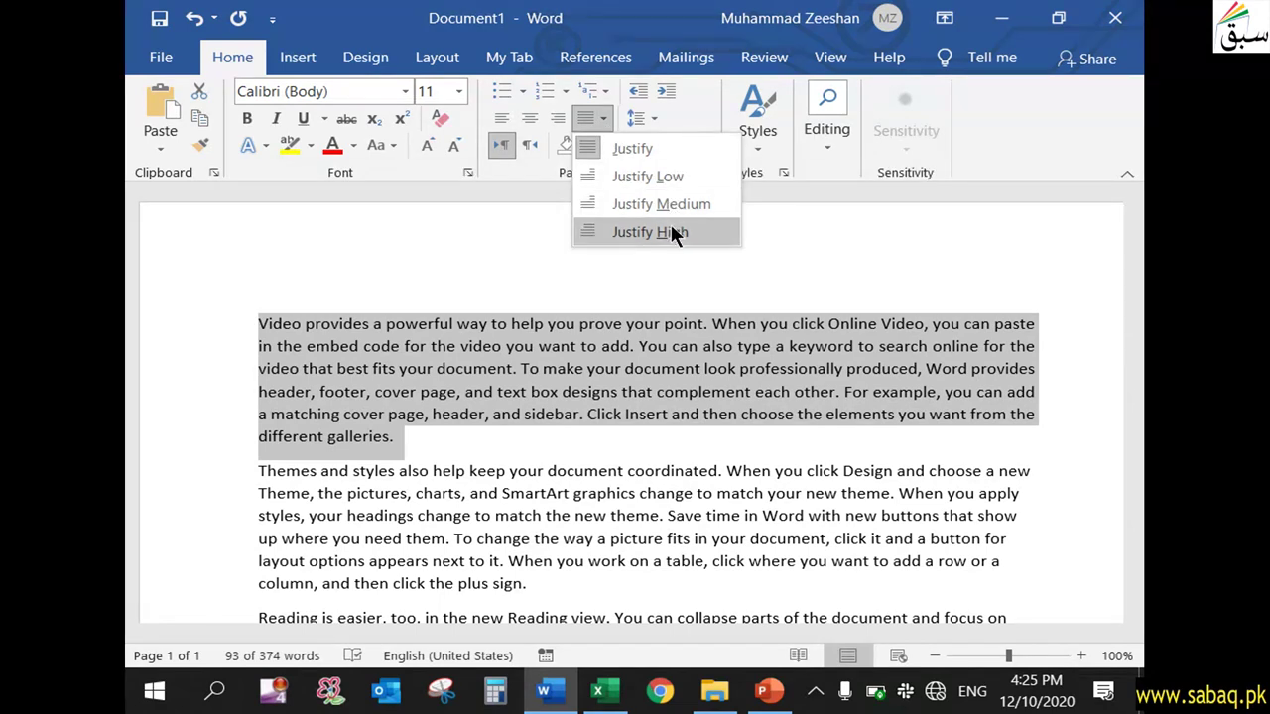
click(675, 176)
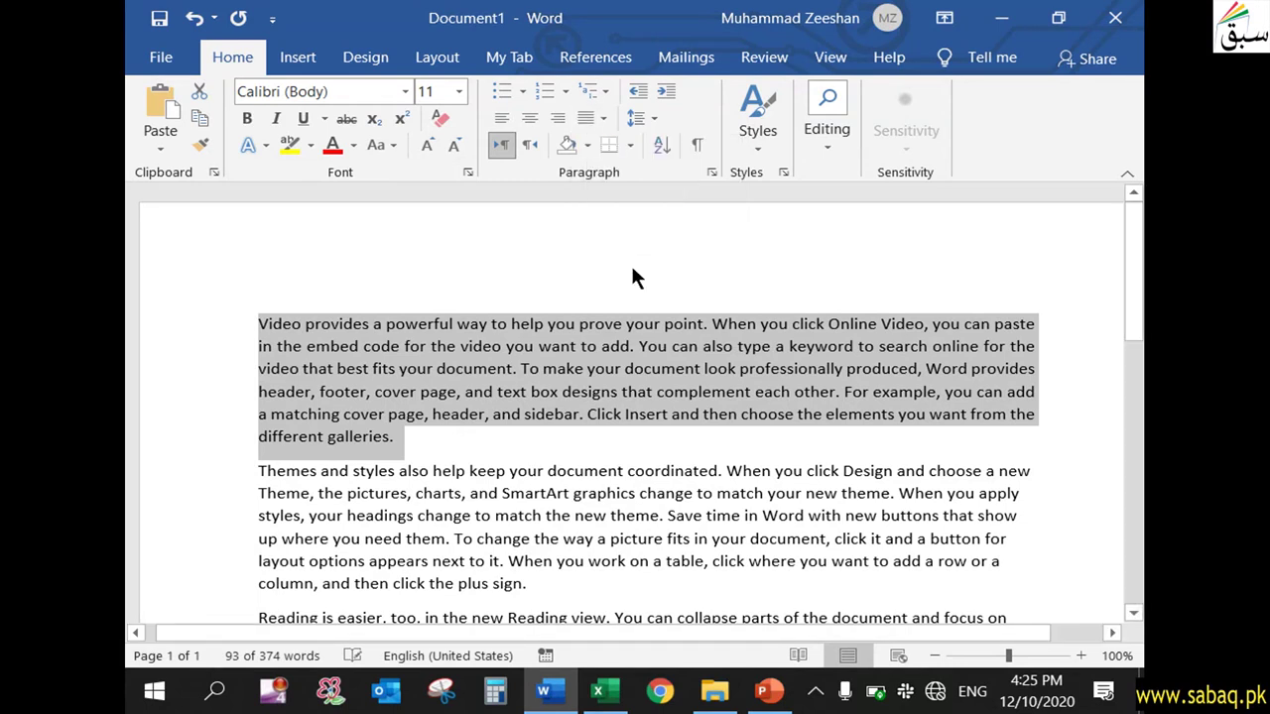
click(592, 120)
click(650, 203)
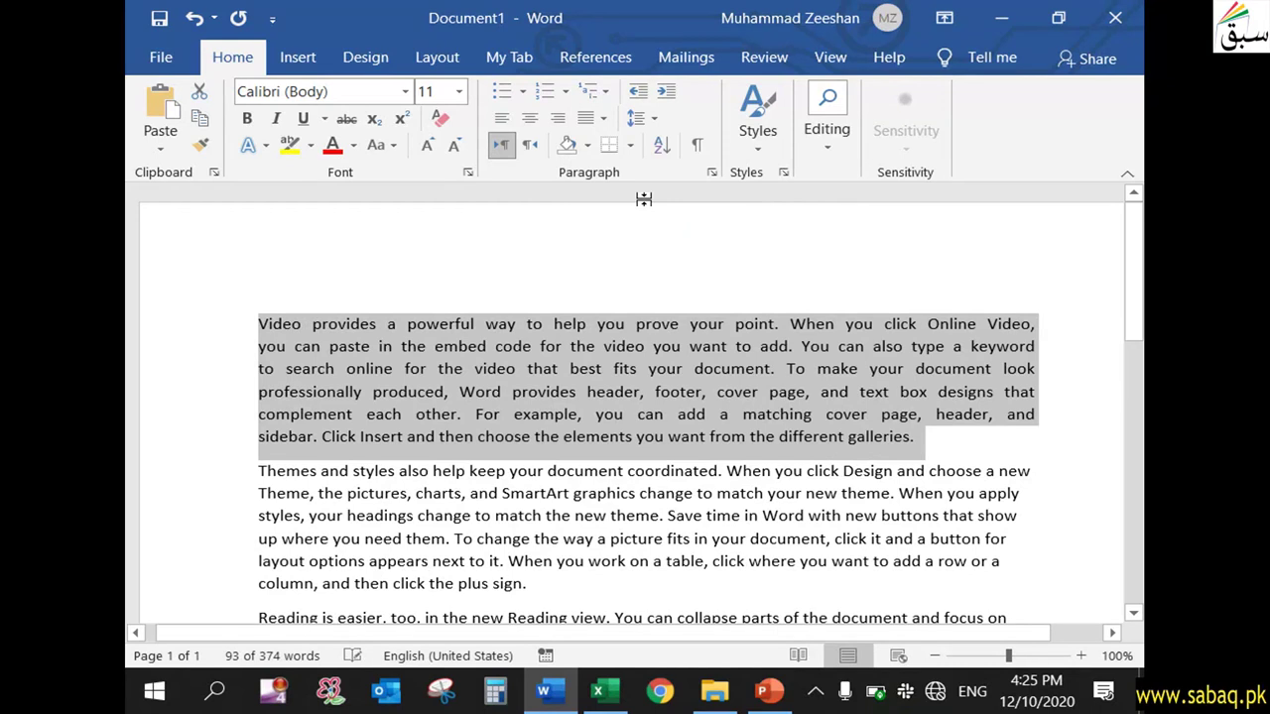
click(952, 435)
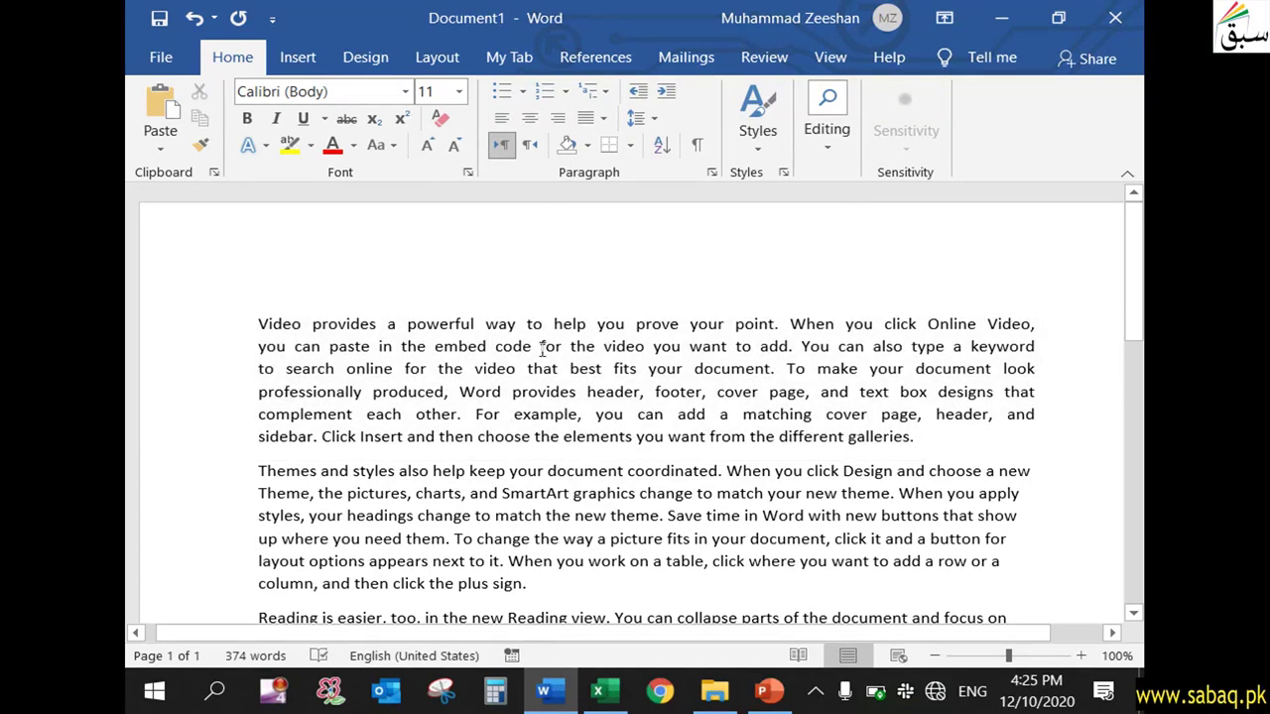
Step: Check the space after 'Video' and reapply medium justification to the first paragraph
click(312, 325)
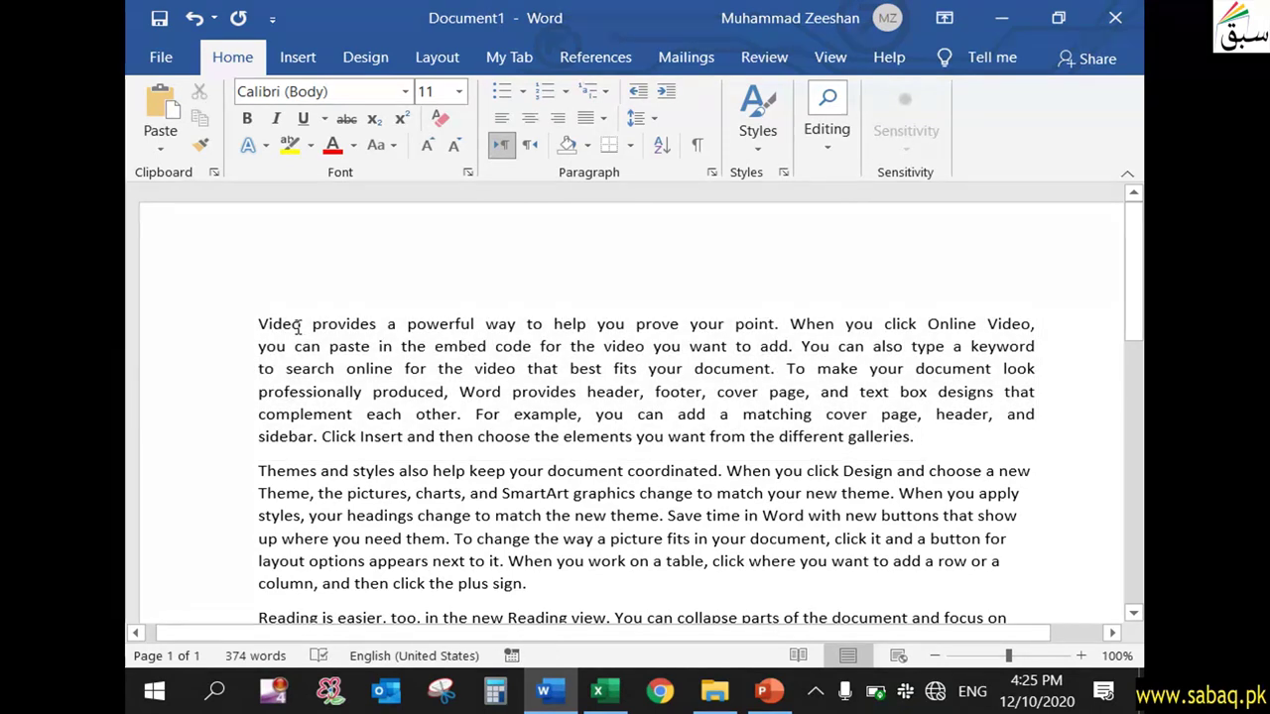
drag(313, 325, 302, 325)
click(395, 408)
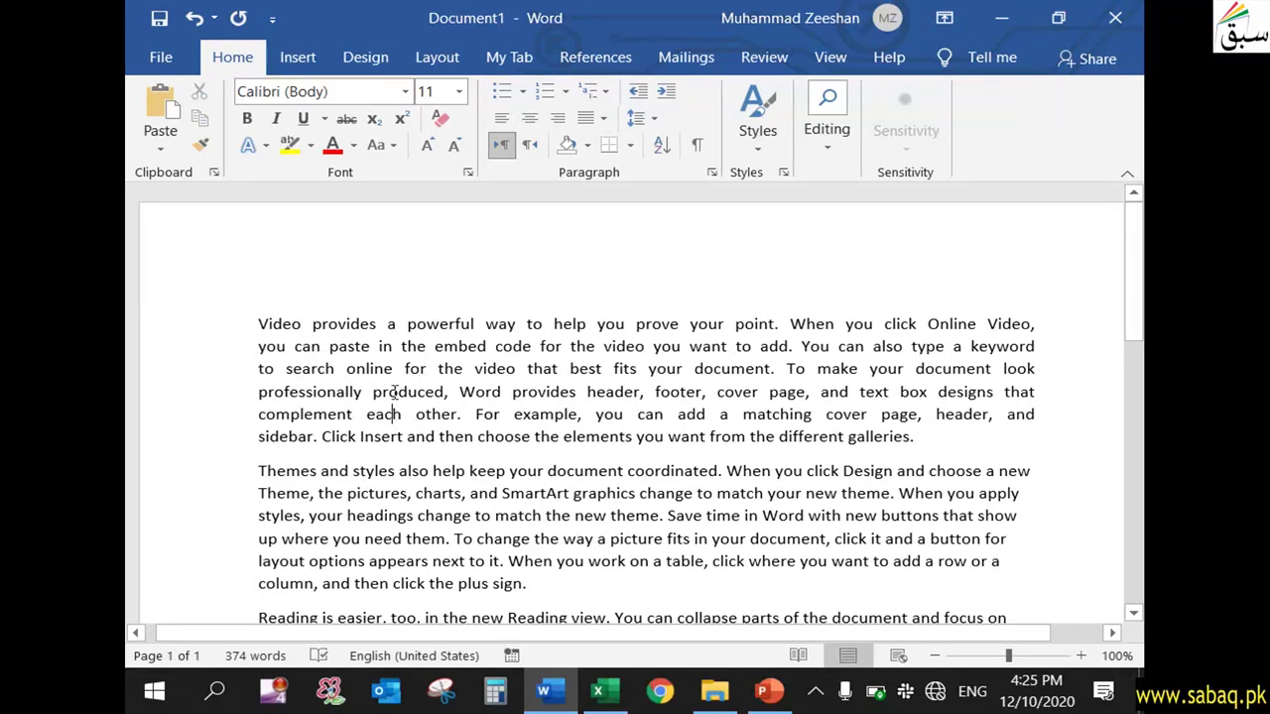
drag(246, 329, 932, 430)
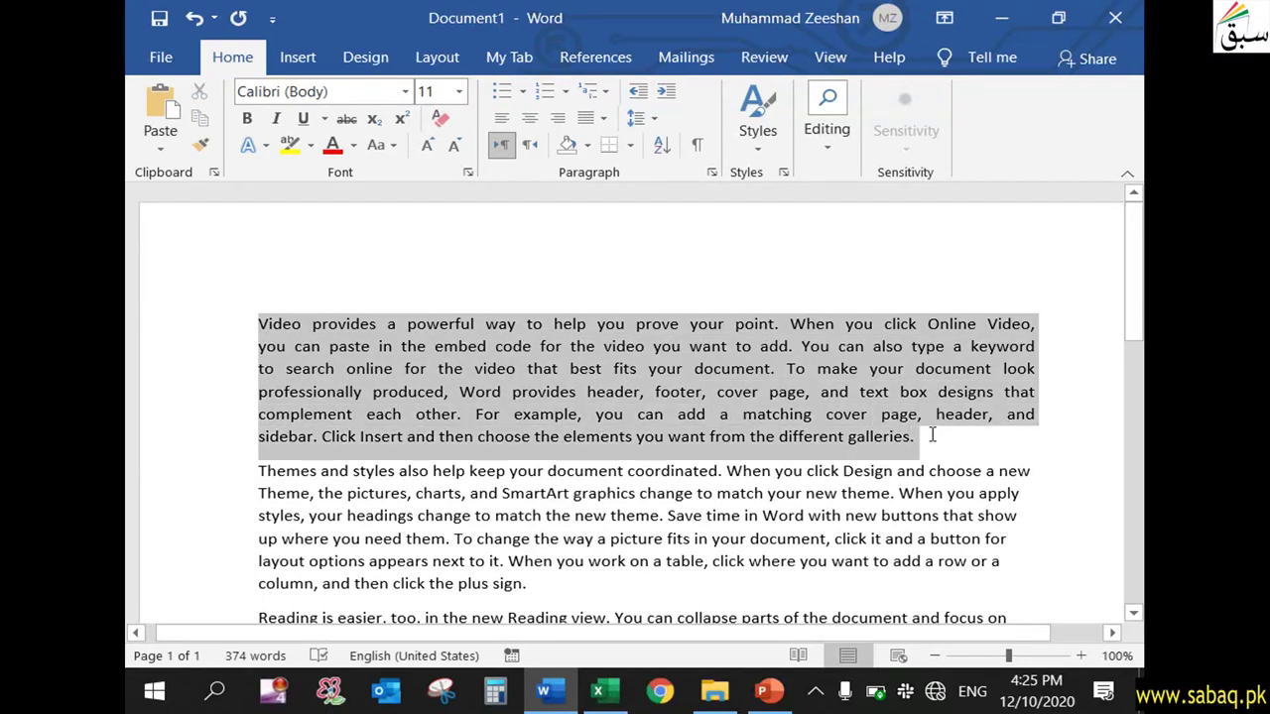
click(600, 117)
click(660, 208)
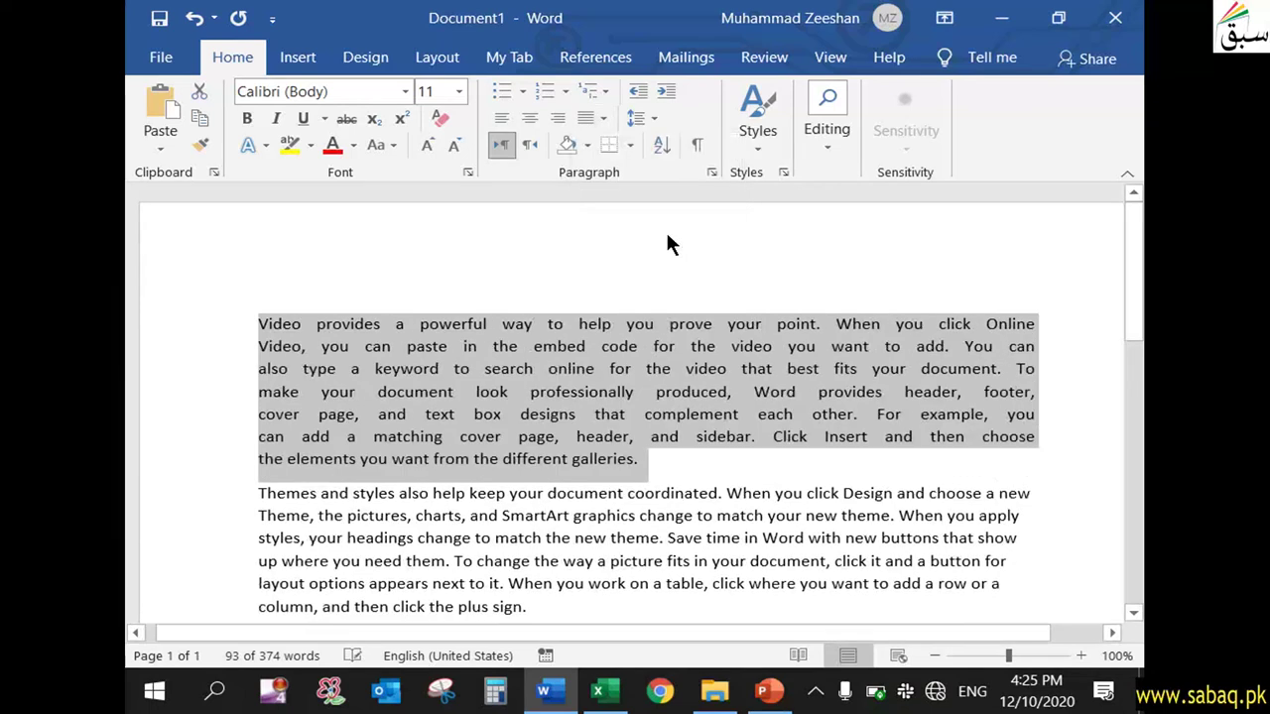
click(665, 476)
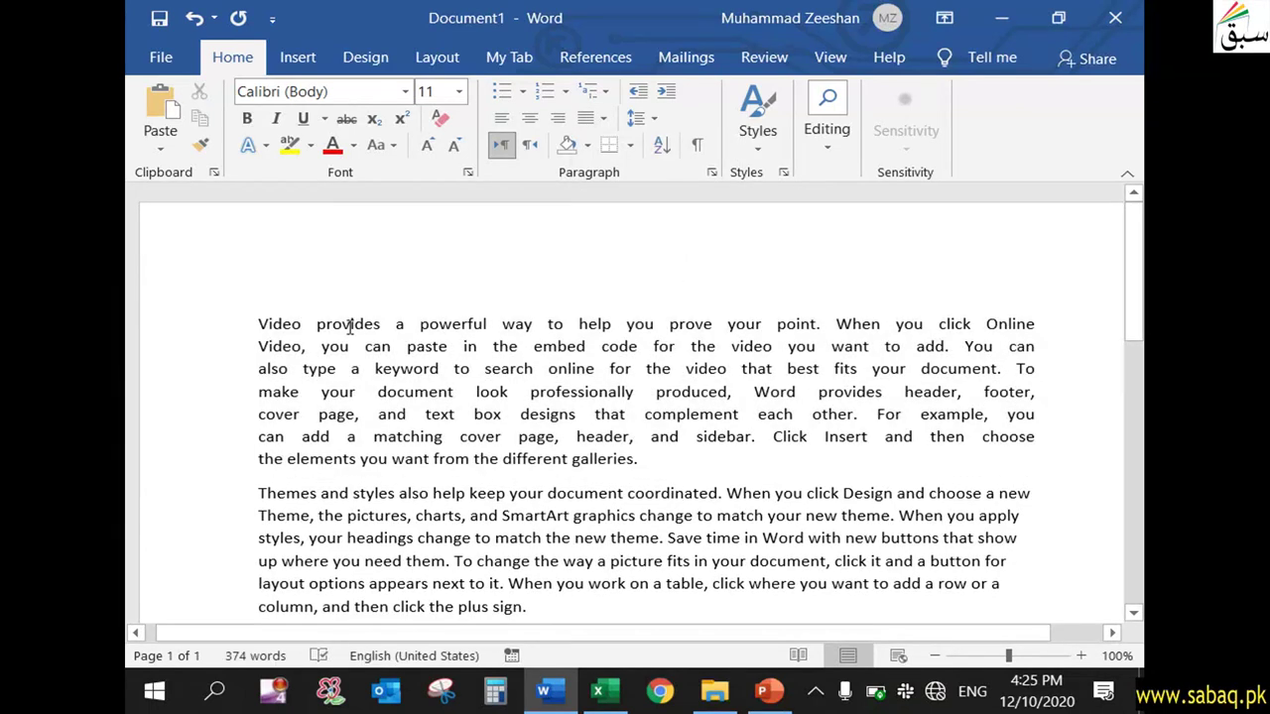
Step: Examine the paragraph's first two lines, then left-align the whole first paragraph
drag(302, 324, 1039, 320)
click(335, 368)
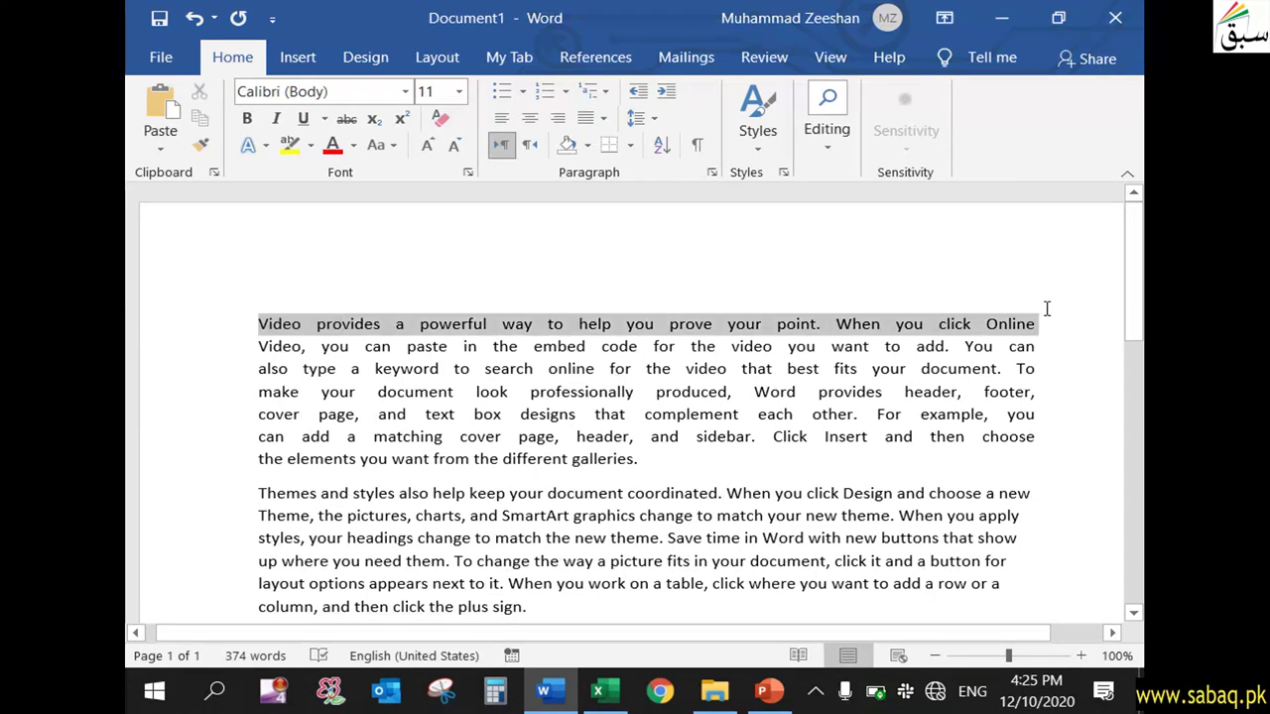
drag(258, 346, 1037, 349)
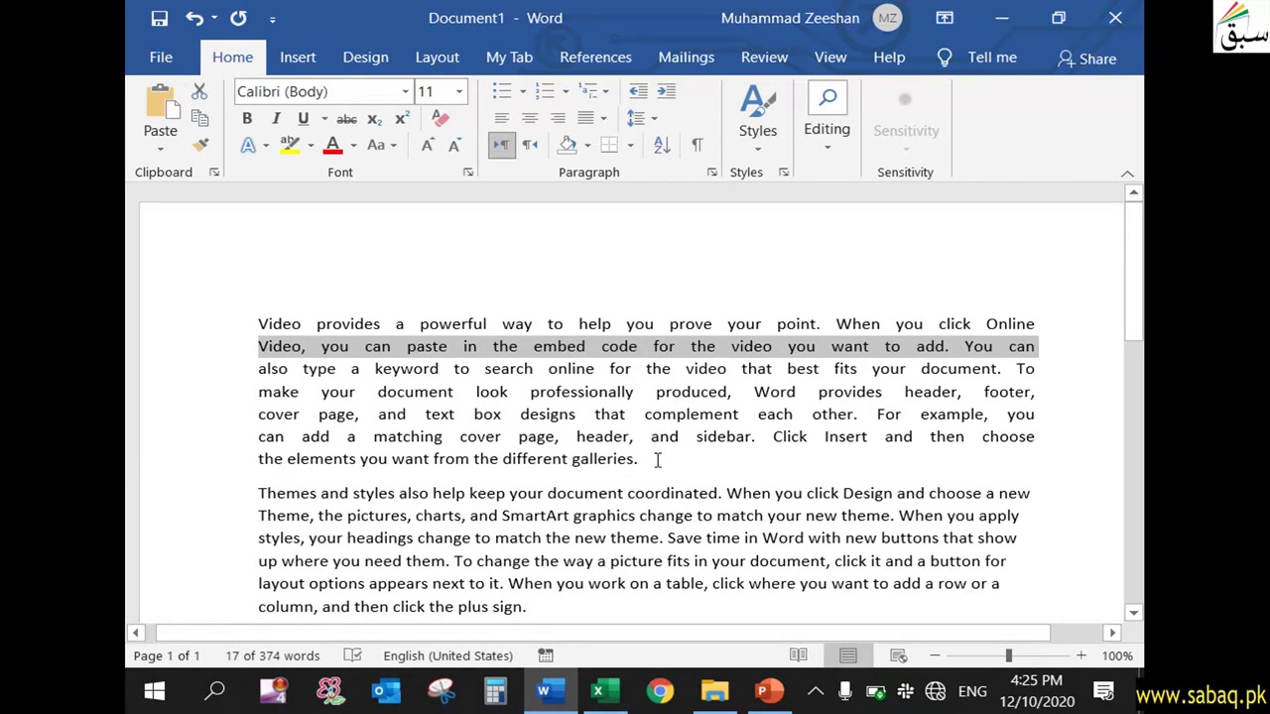
drag(657, 465, 434, 189)
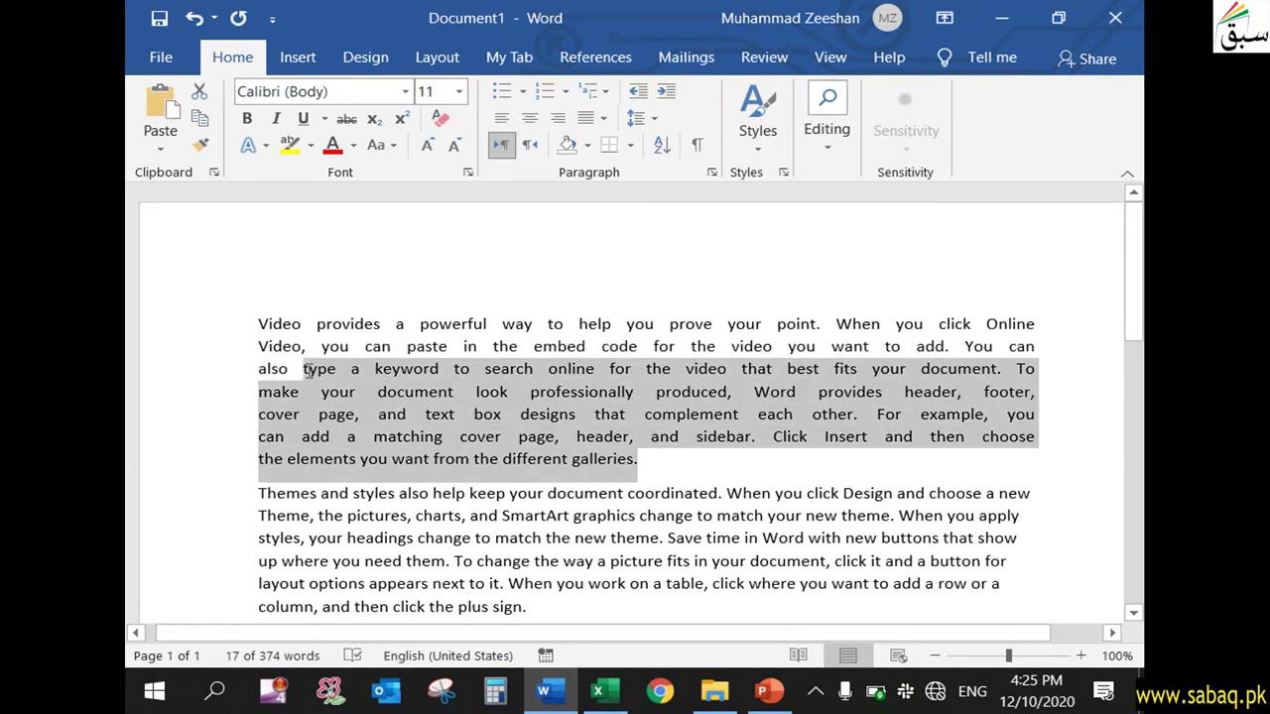
click(501, 118)
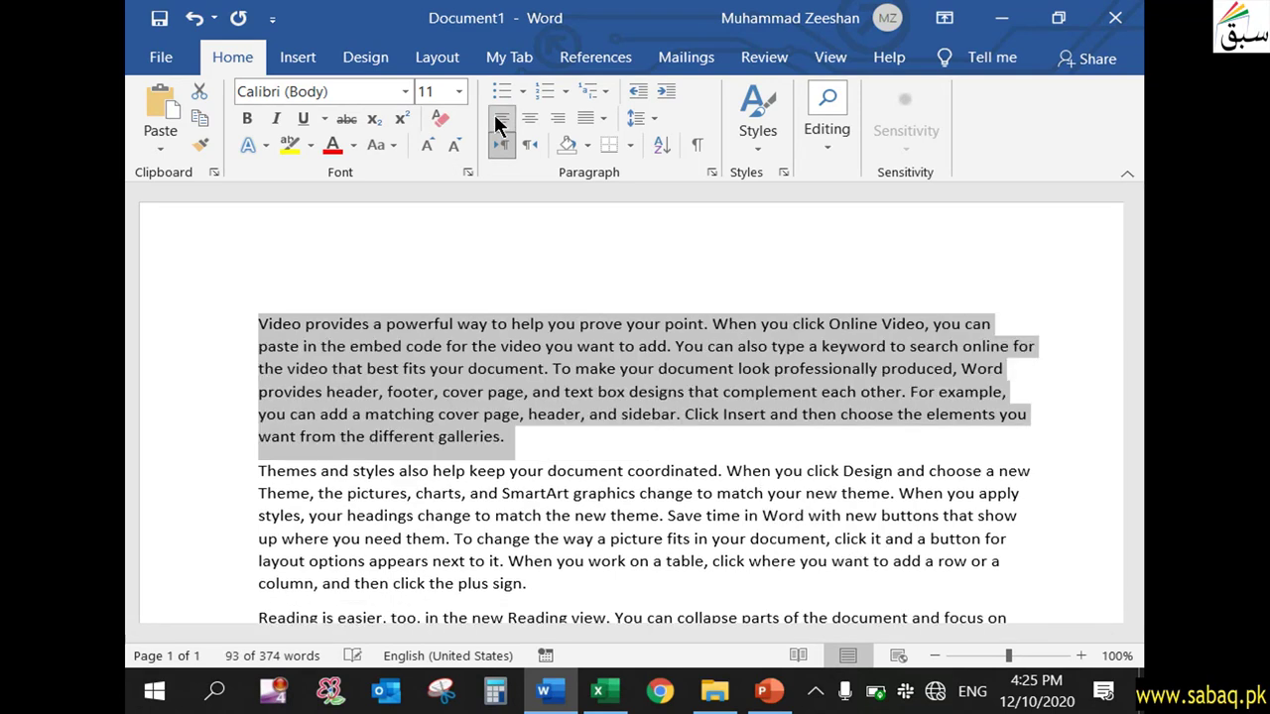
click(544, 443)
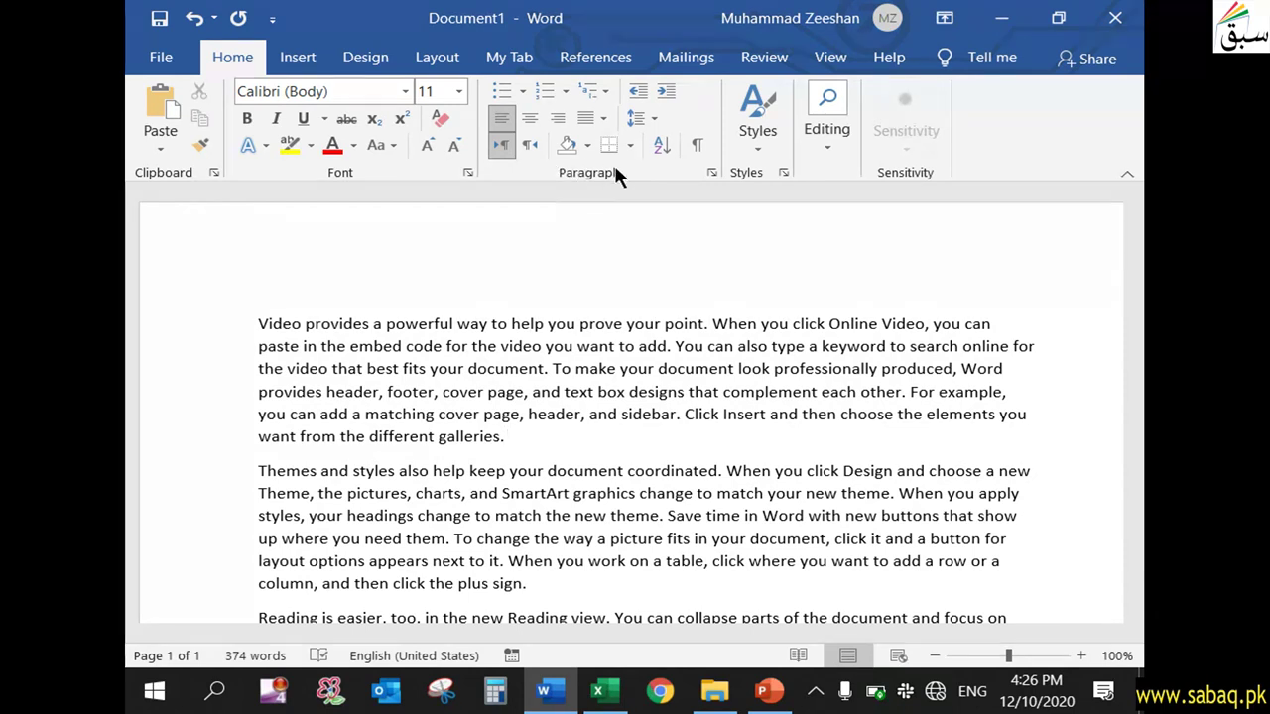
click(523, 87)
click(524, 86)
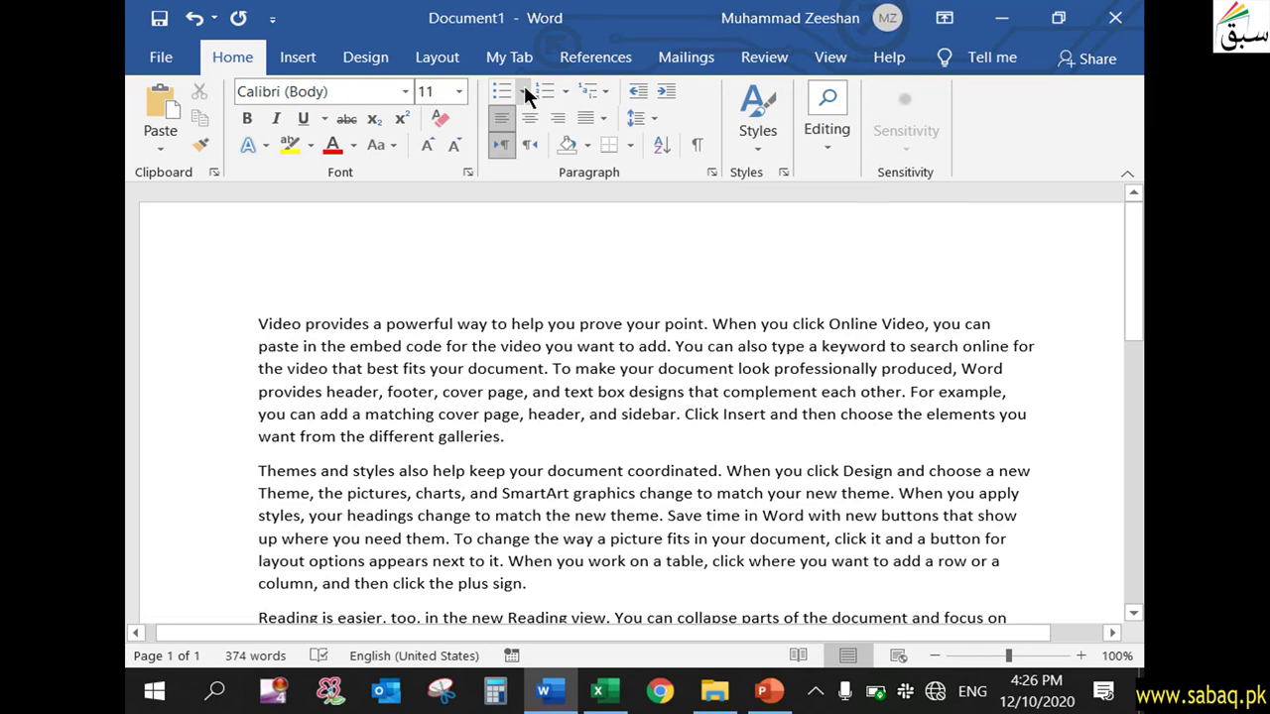
click(567, 87)
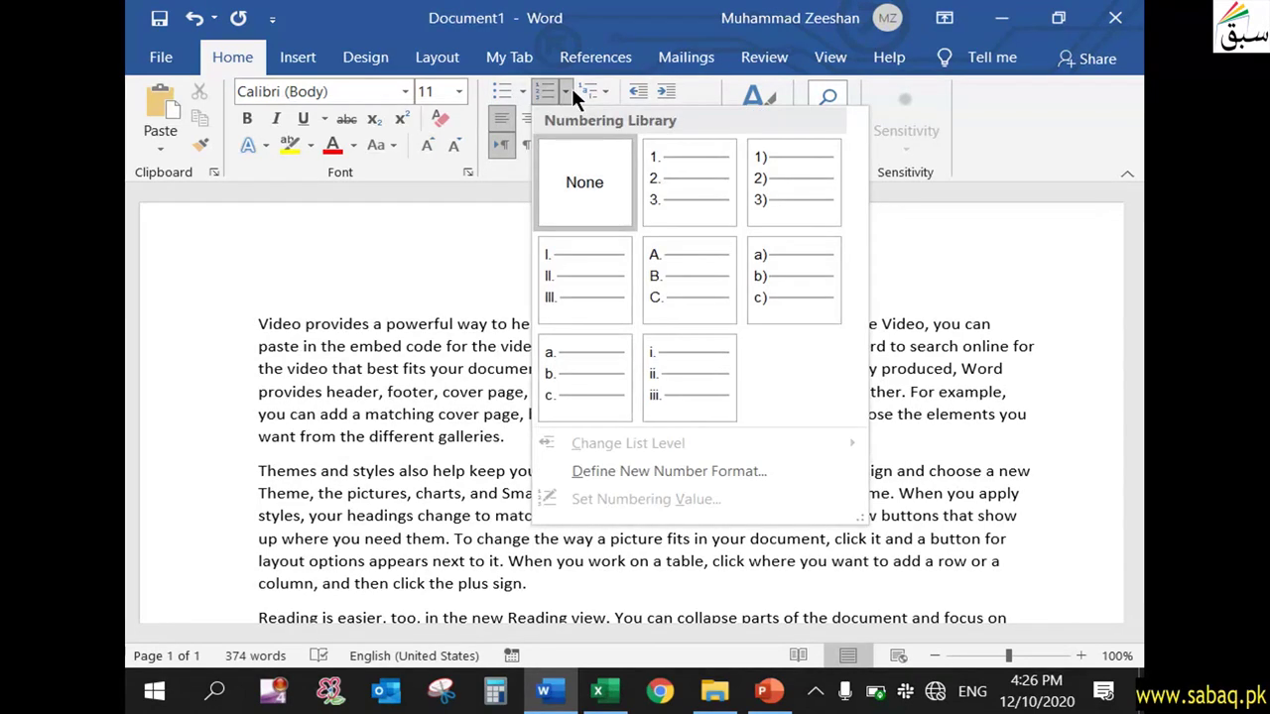
click(605, 87)
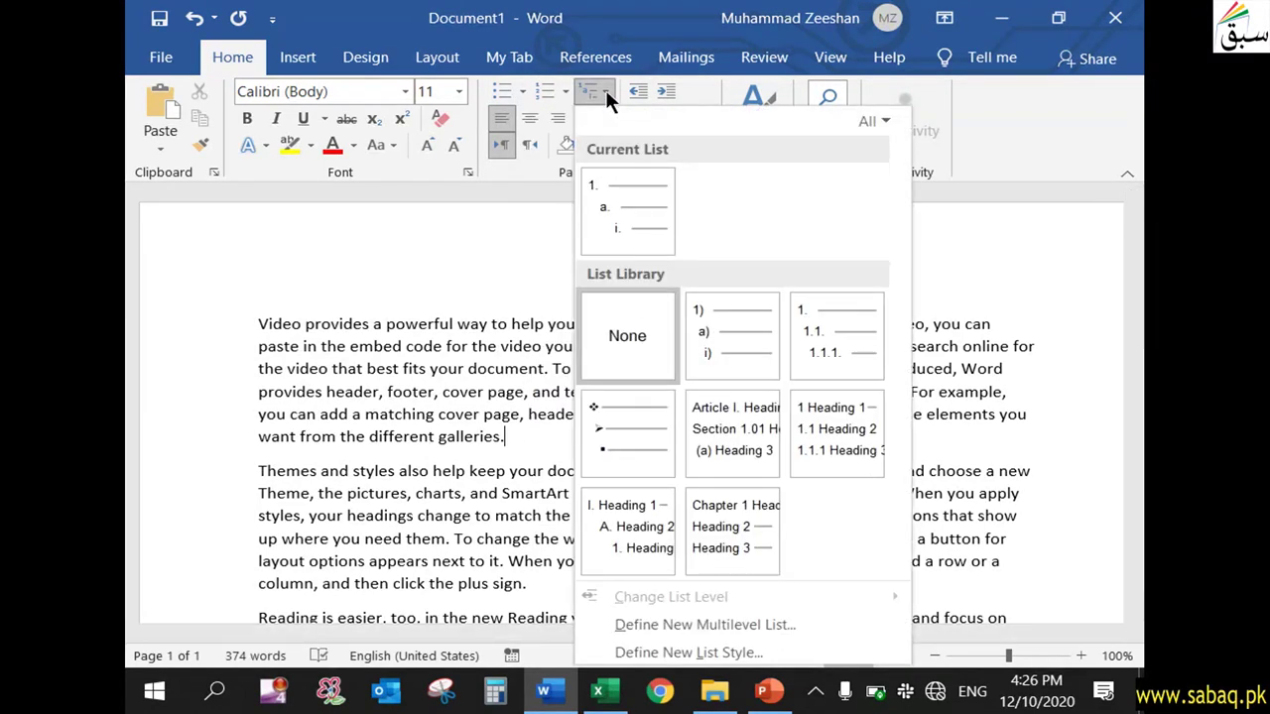
click(605, 90)
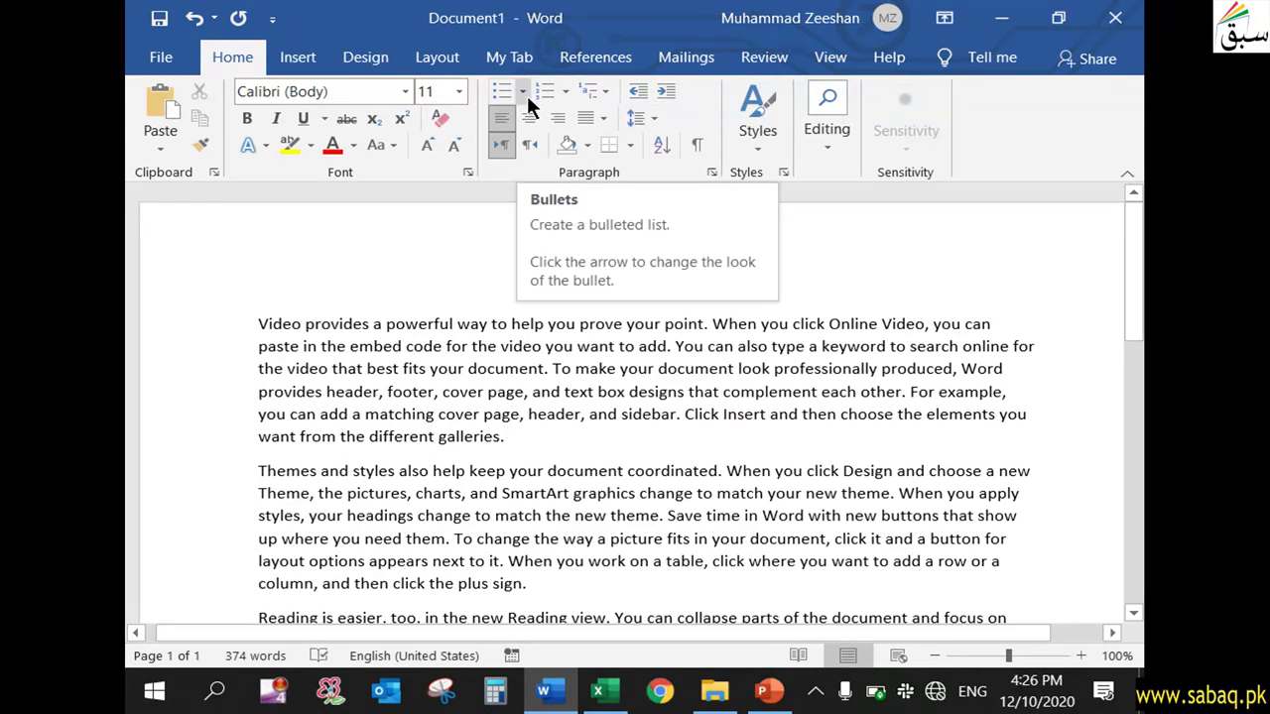
Step: Make the first paragraph read right to left, then restore it to left alignment
mouse_move(518, 435)
mouse_down()
mouse_move(268, 325)
mouse_move(530, 443)
mouse_up()
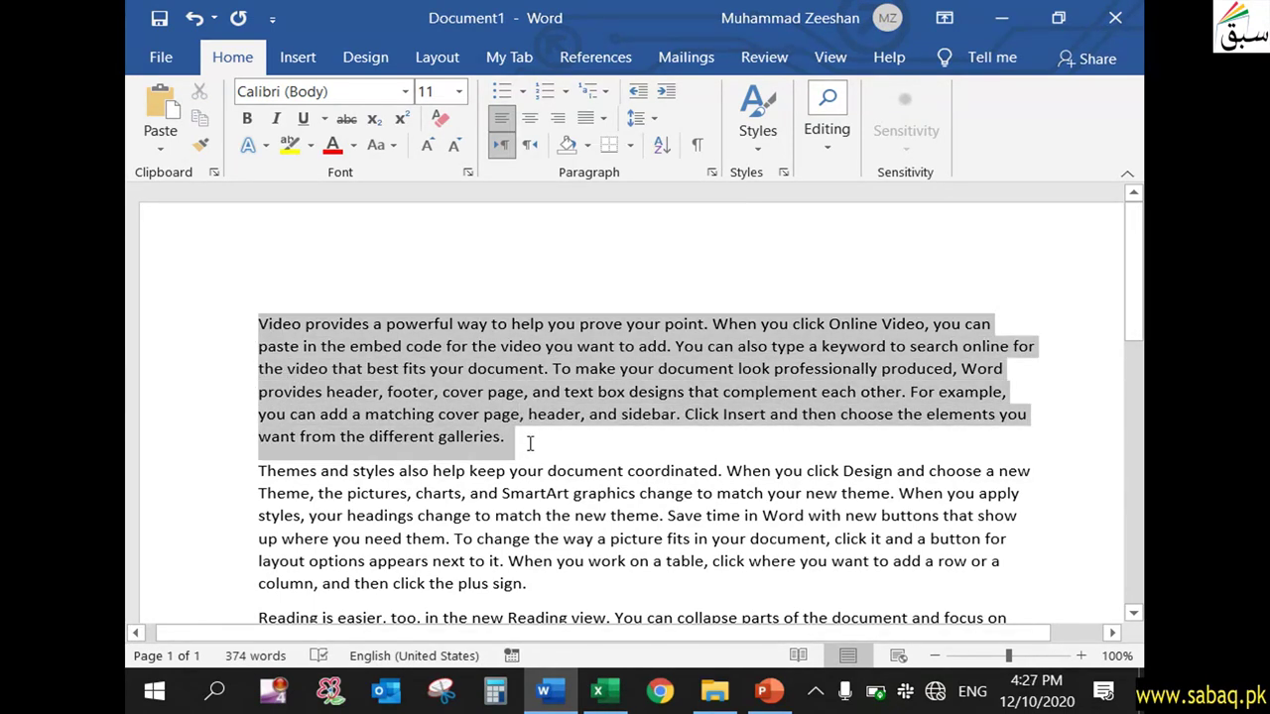
click(533, 278)
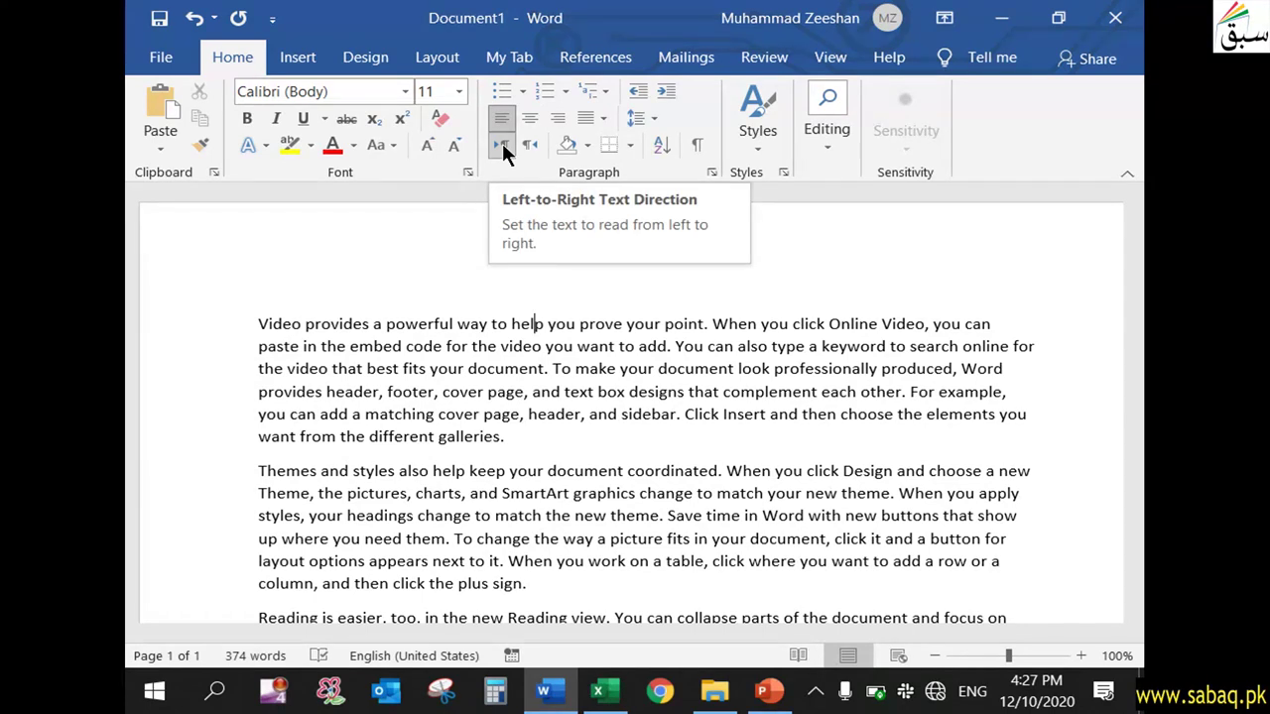
drag(259, 324, 508, 436)
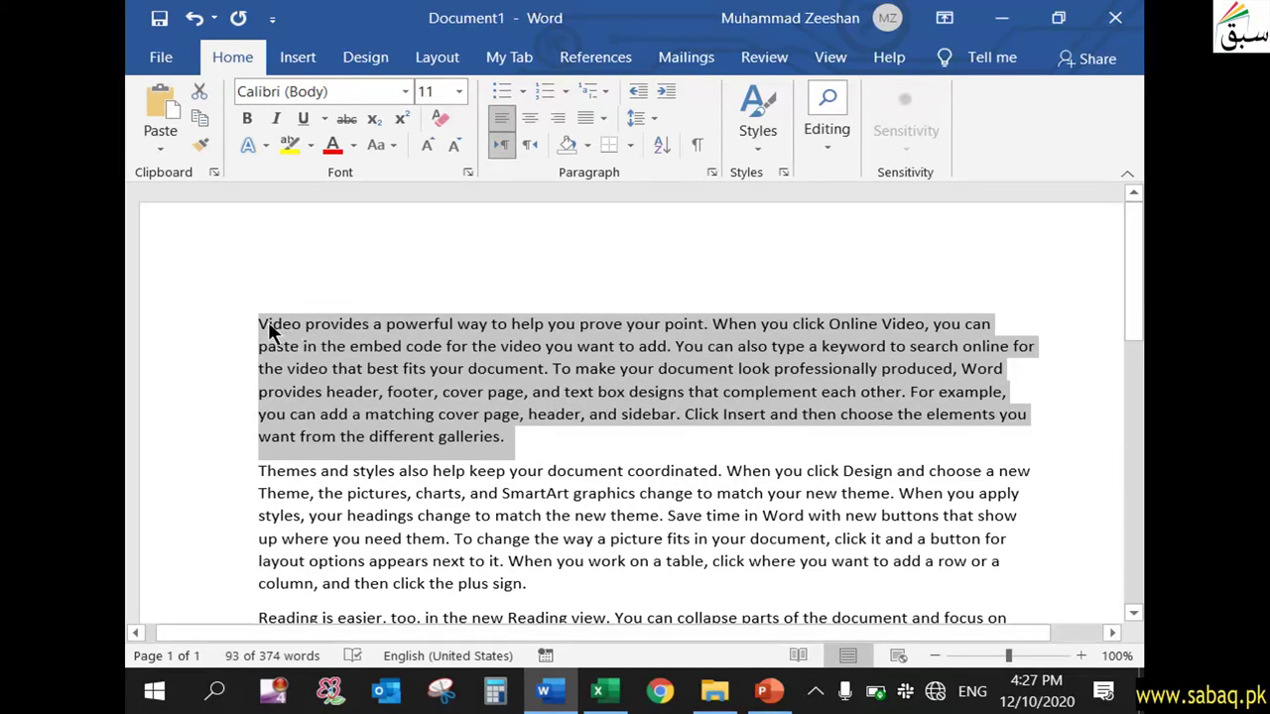
drag(514, 437, 258, 324)
click(530, 145)
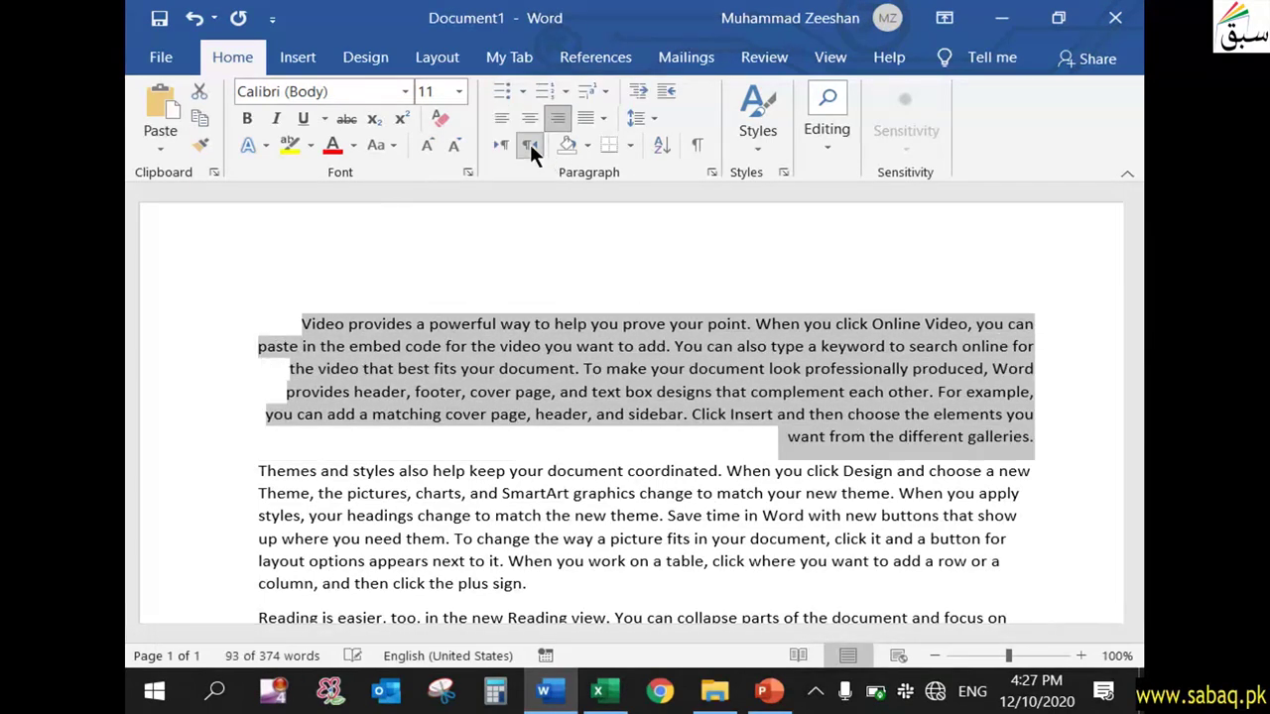
click(791, 387)
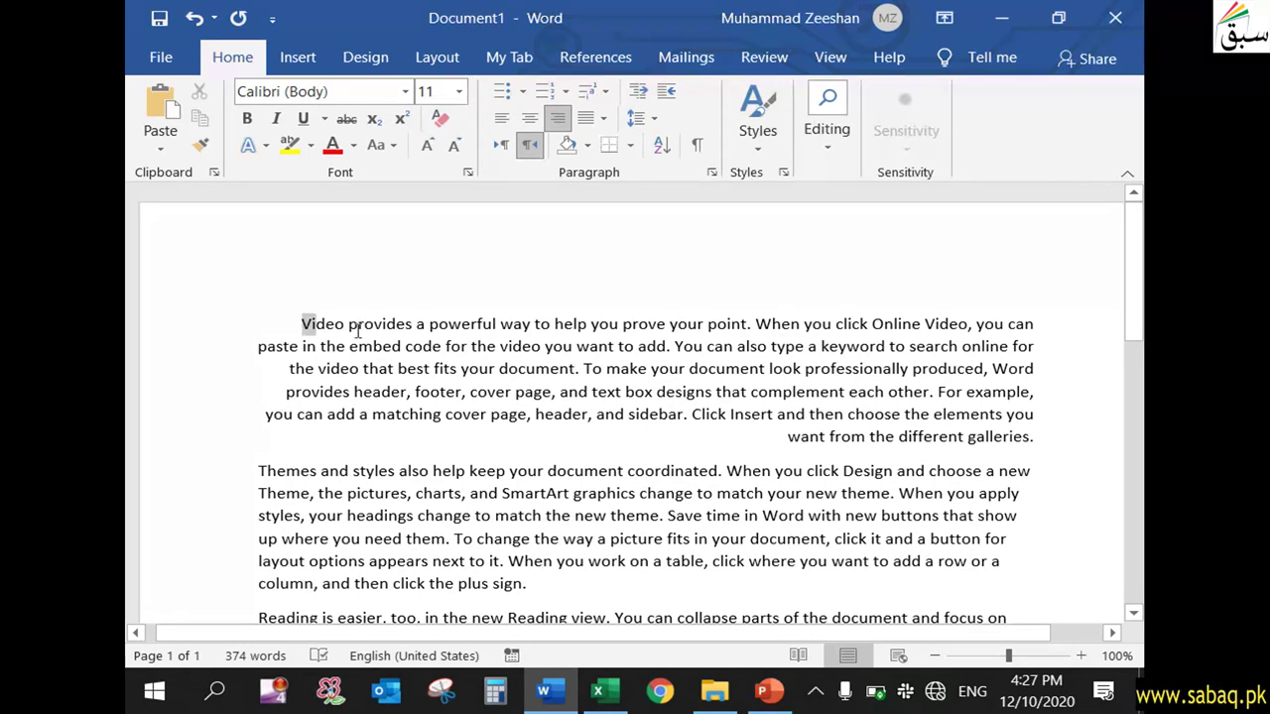
drag(302, 323, 1034, 437)
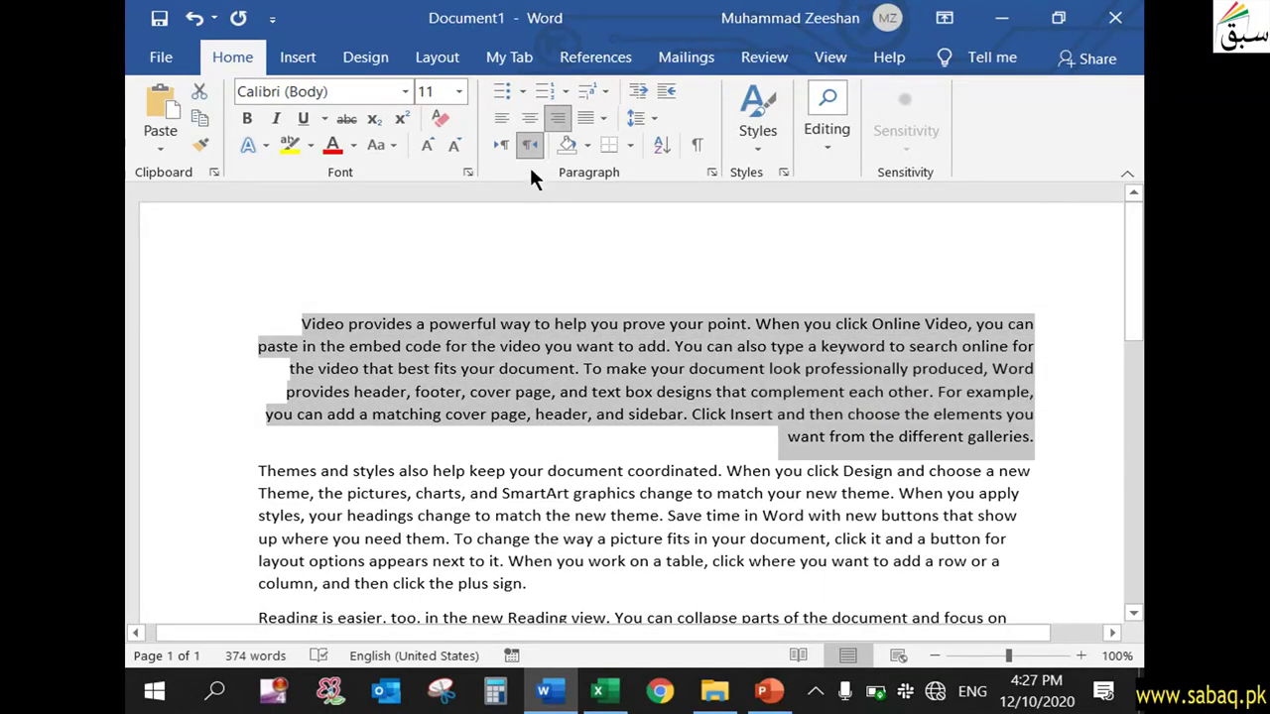
click(501, 121)
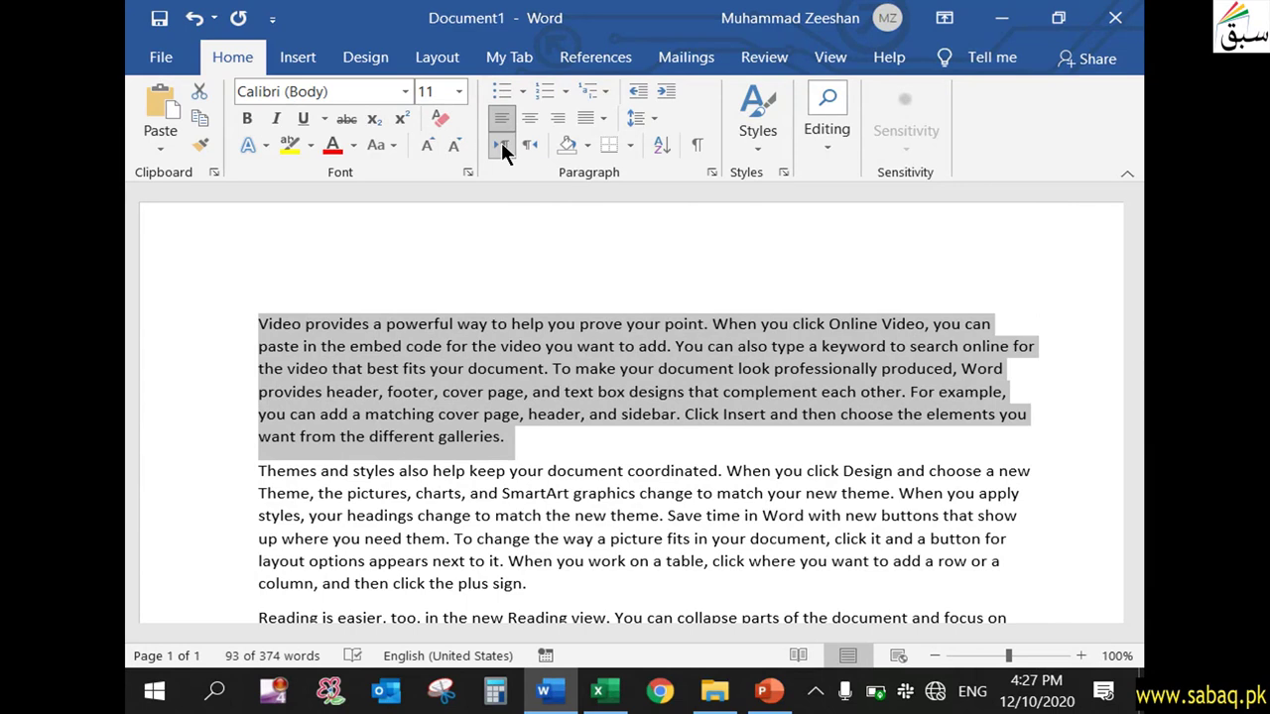
click(496, 372)
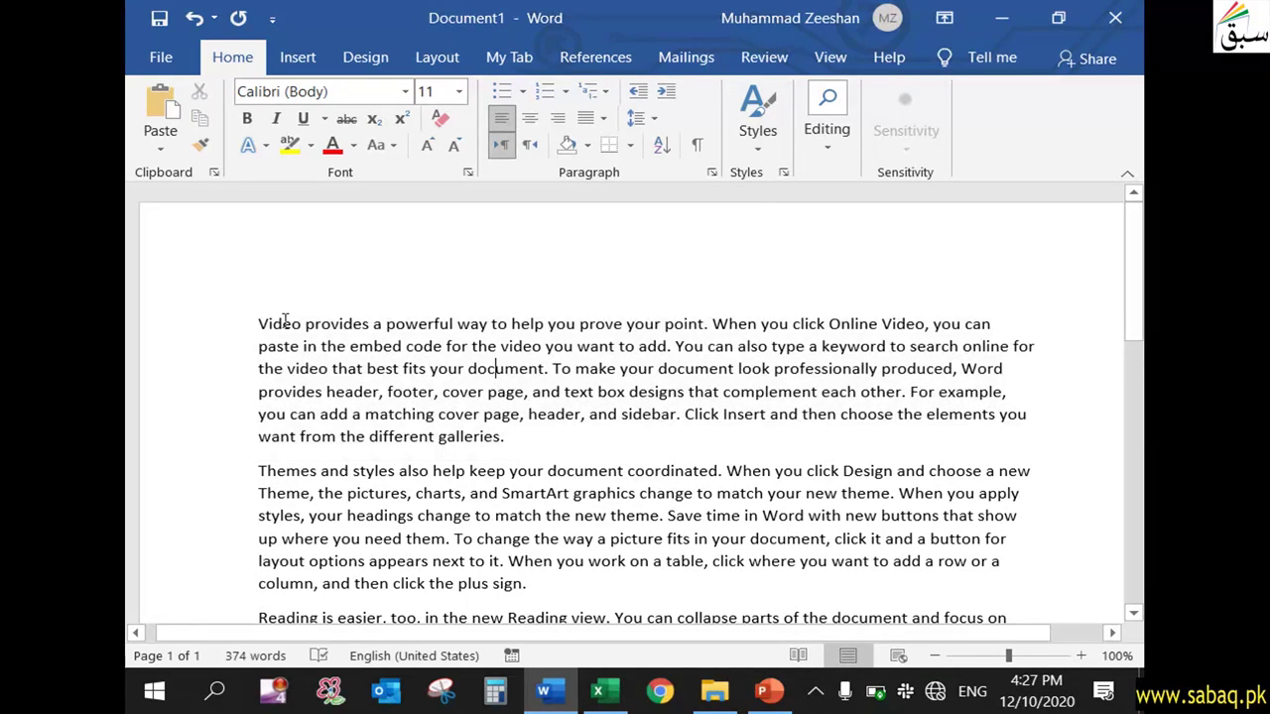
Step: Shade the first paragraph green from the Shading palette
drag(259, 323, 510, 439)
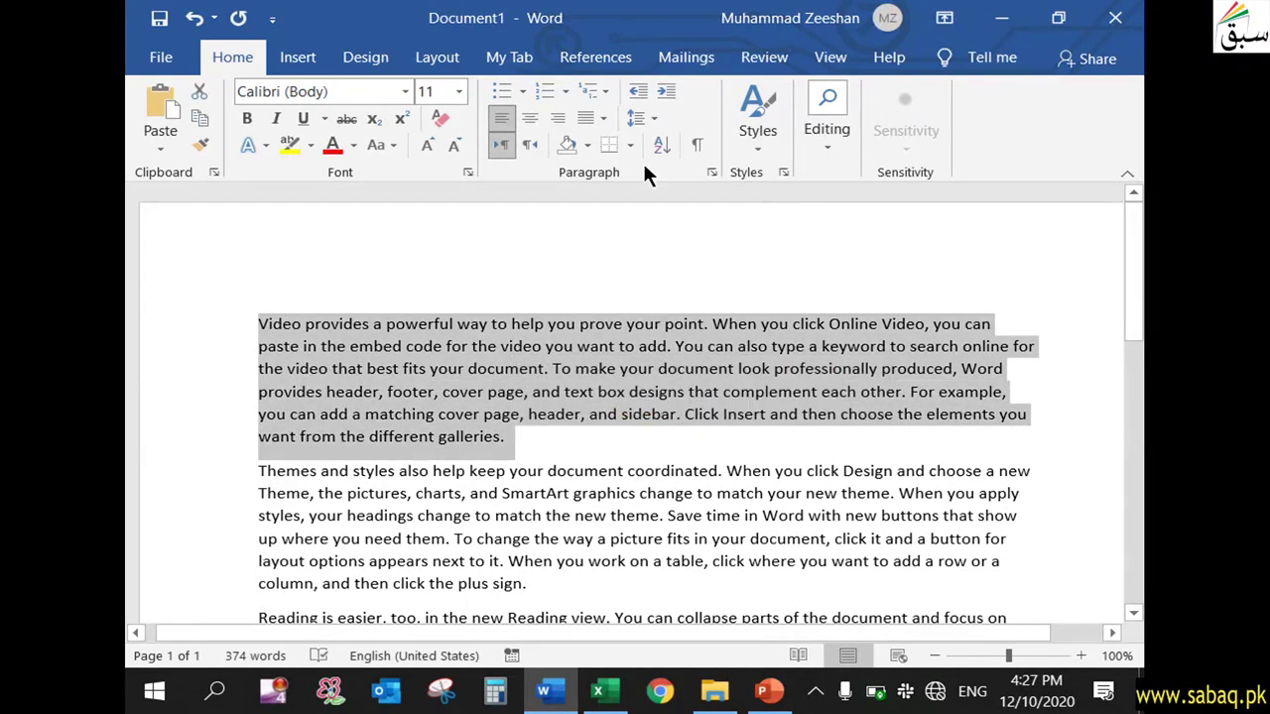
click(587, 144)
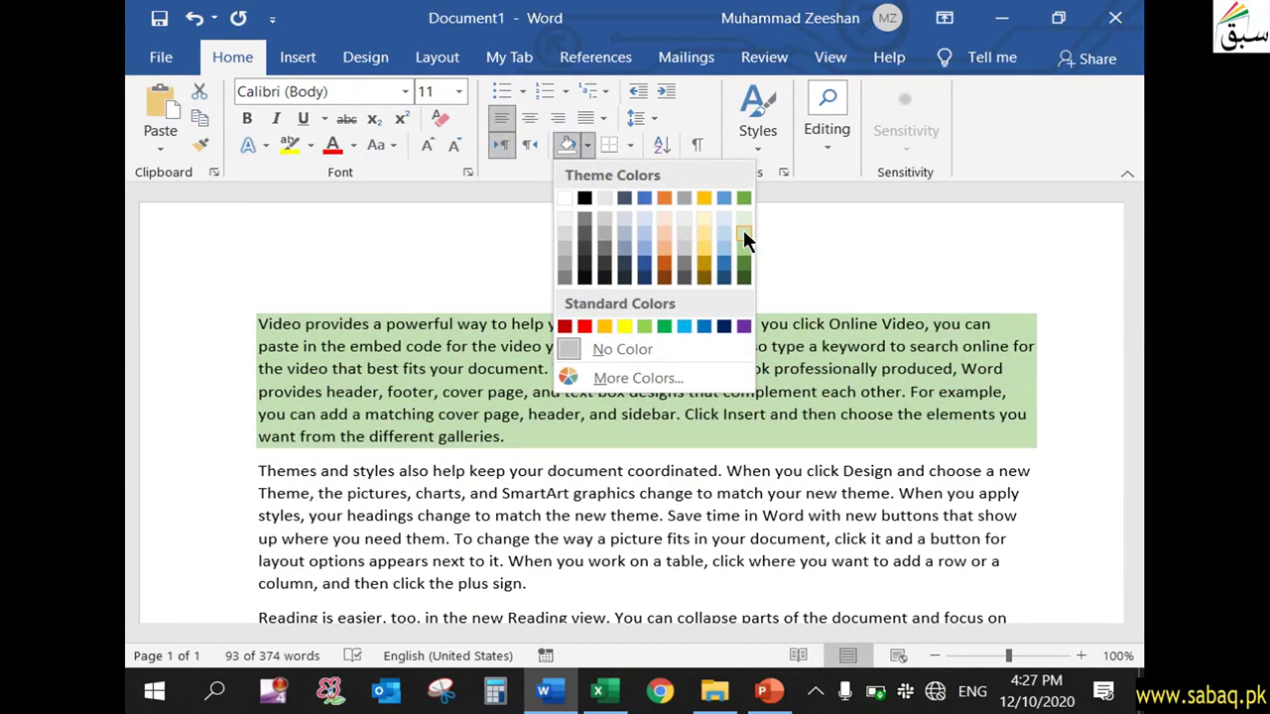
click(743, 234)
click(502, 445)
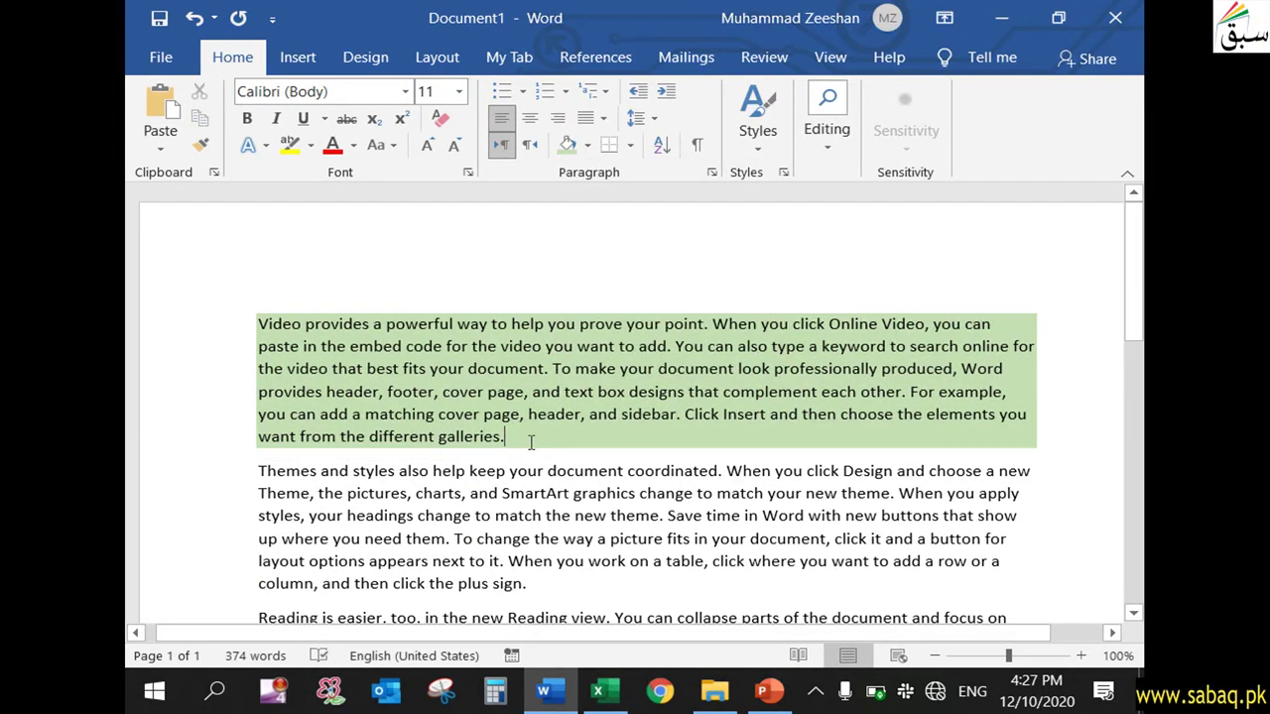
Step: Set the paragraph shading to the custom light green #C5E0B3 (RGB 197, 224, 179)
drag(531, 442, 258, 323)
click(586, 139)
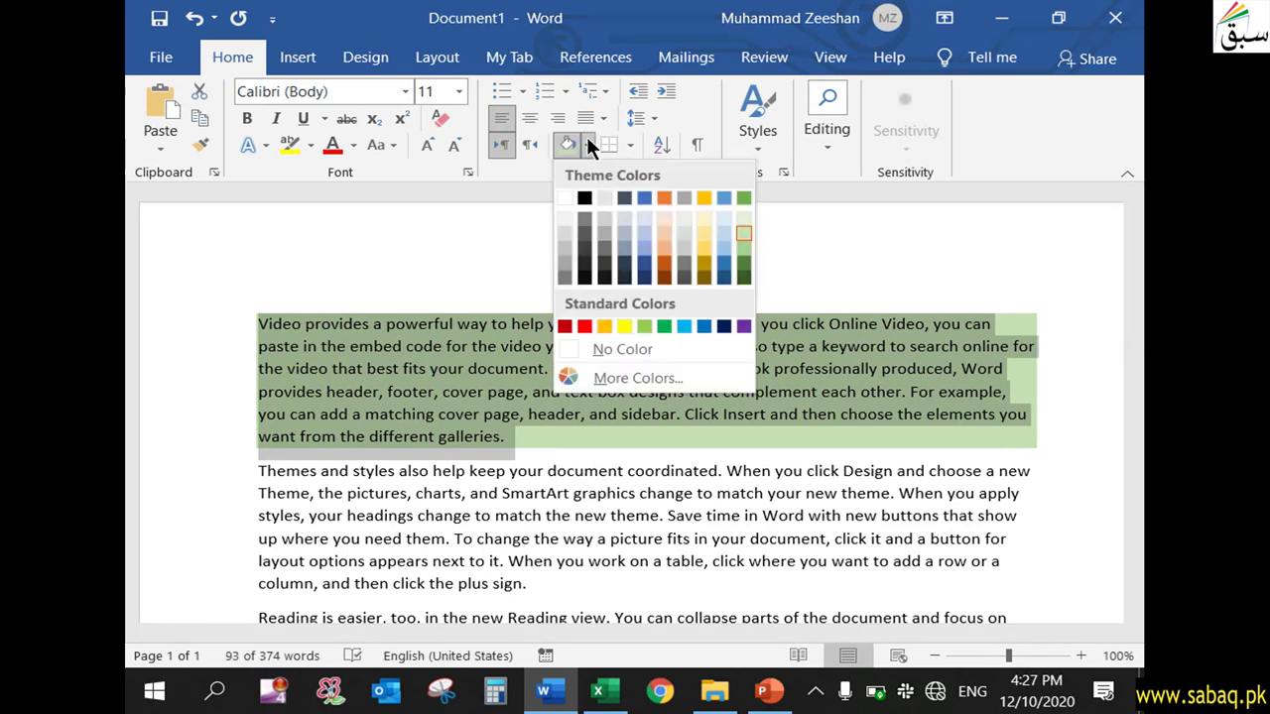
click(674, 372)
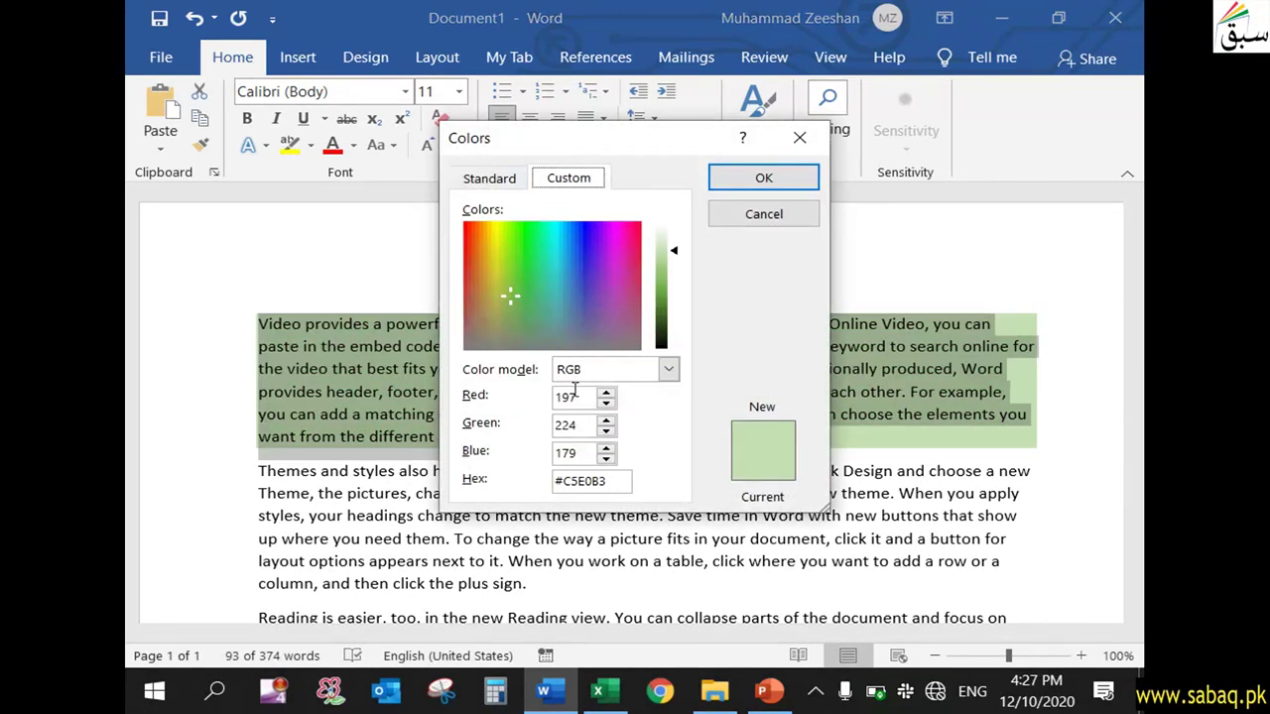
click(583, 398)
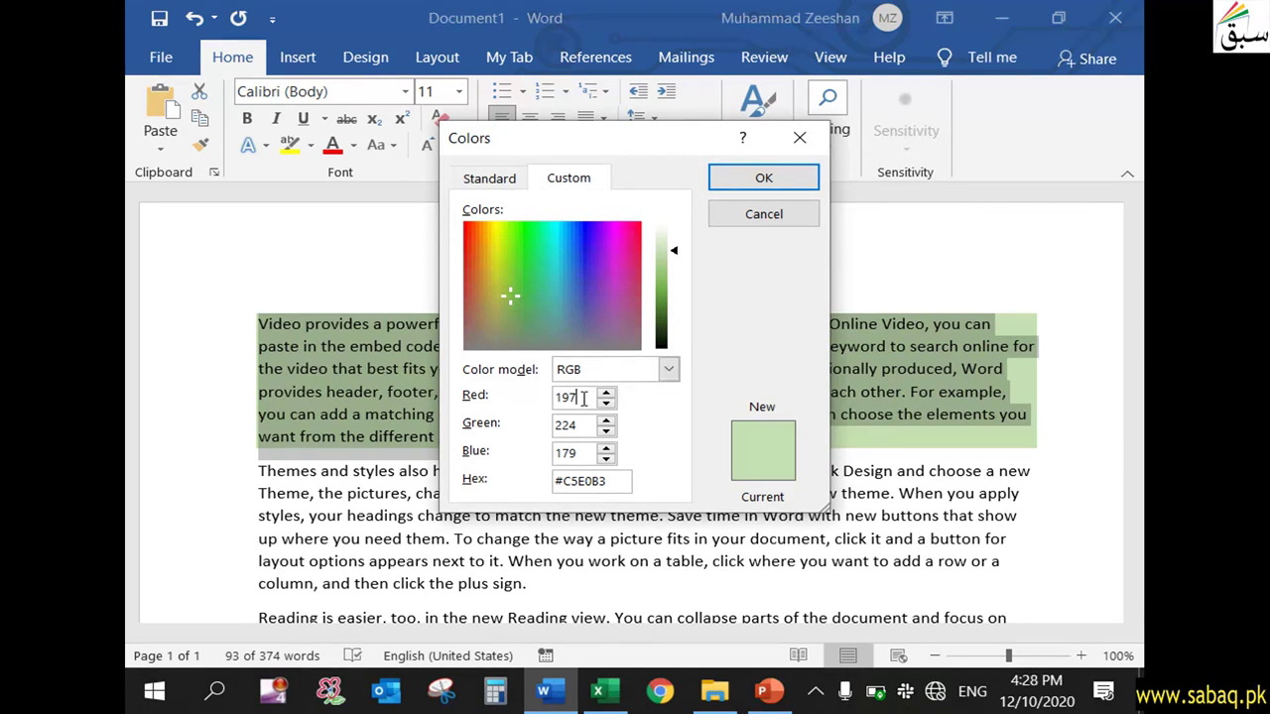
double_click(585, 452)
click(605, 482)
drag(614, 484, 548, 493)
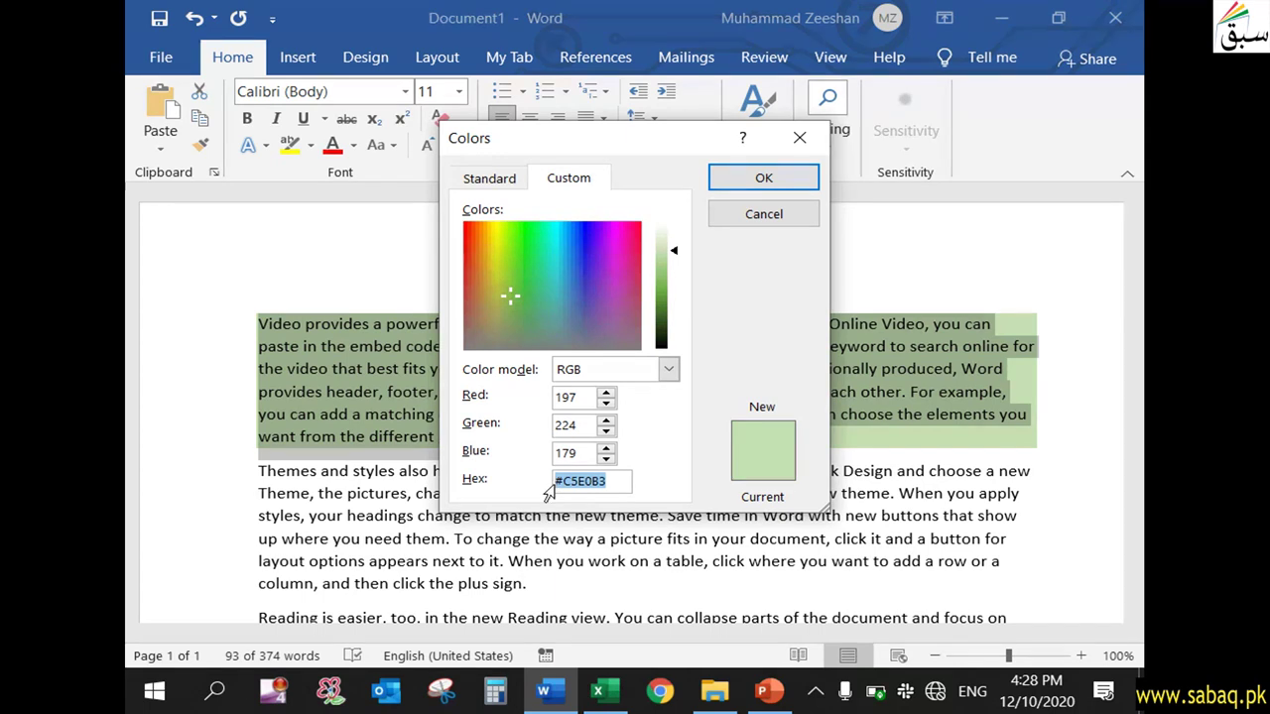
click(761, 178)
click(708, 347)
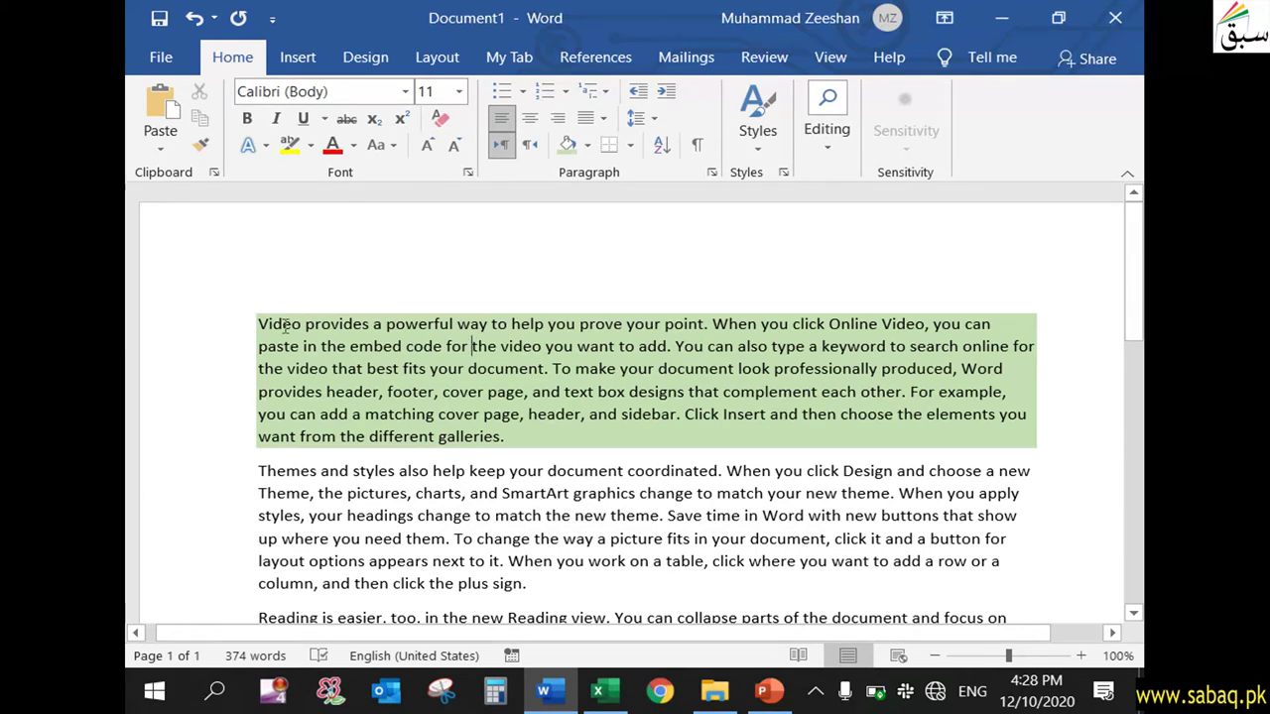
Step: Select the shaded first paragraph and open the Borders dropdown
drag(258, 323, 545, 438)
click(628, 141)
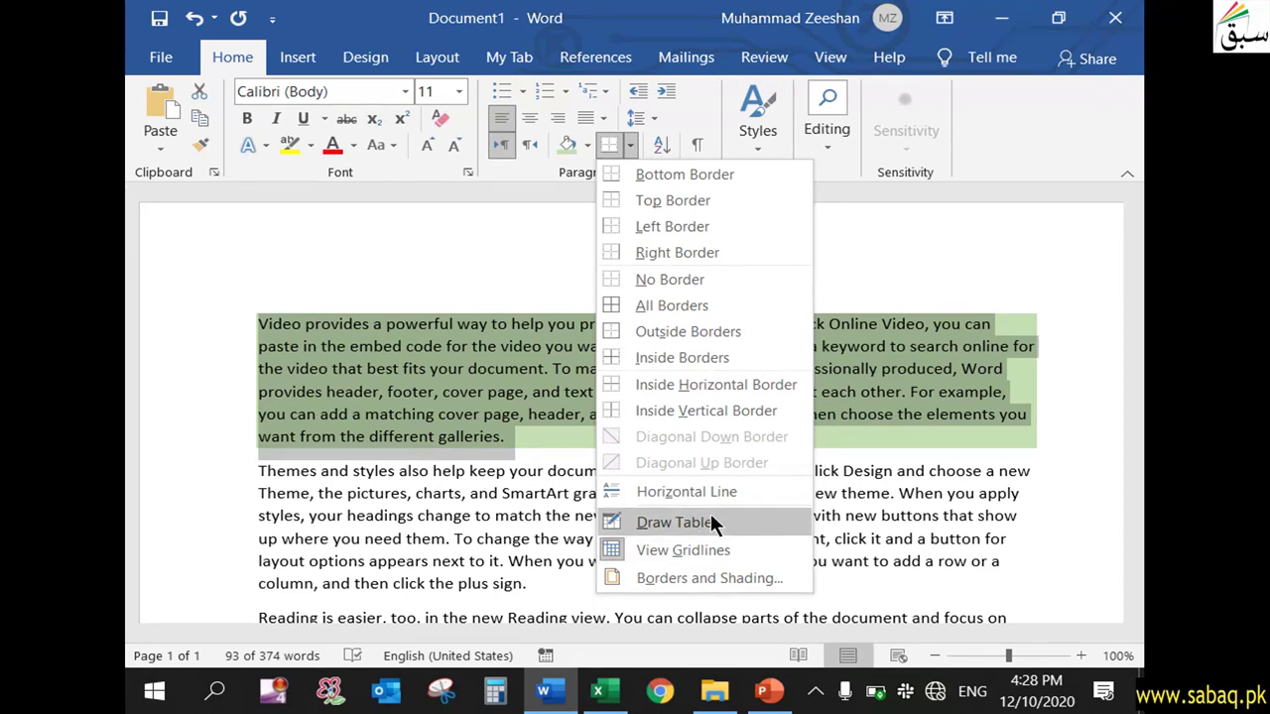
Step: Give the first paragraph a thick, light-blue, 3 pt 3-D border applied to the paragraph
click(710, 578)
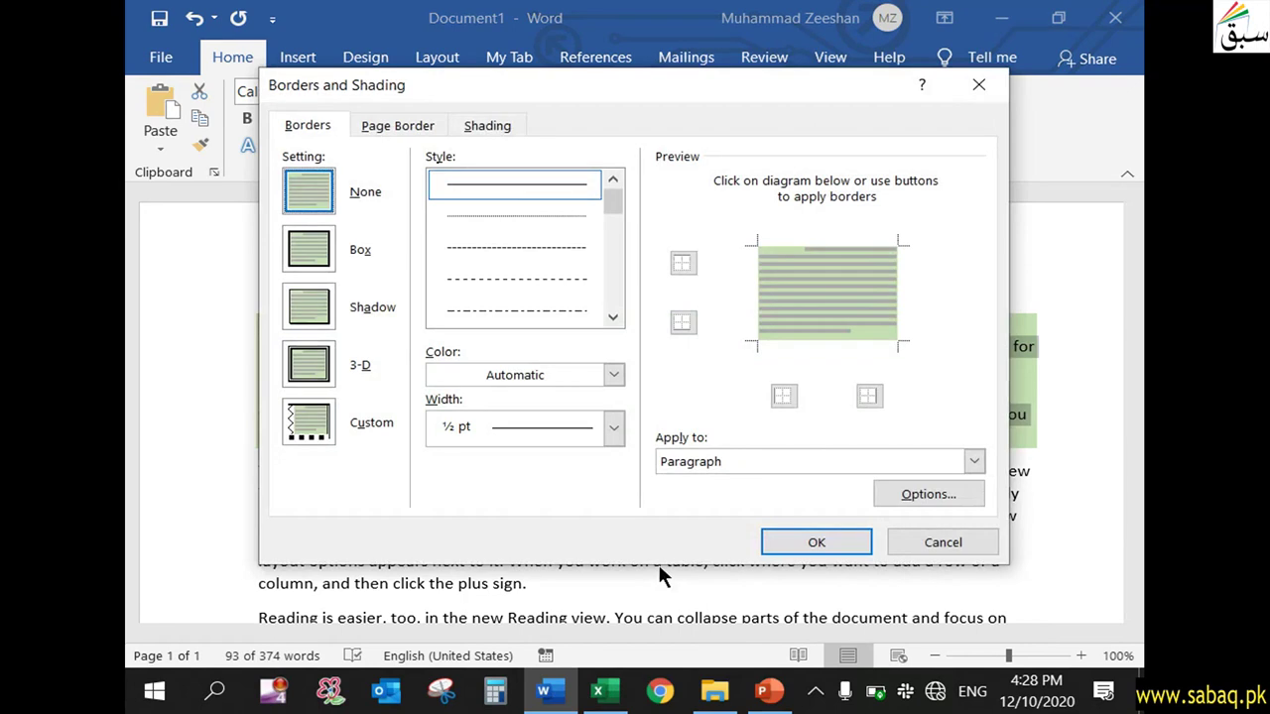
click(319, 369)
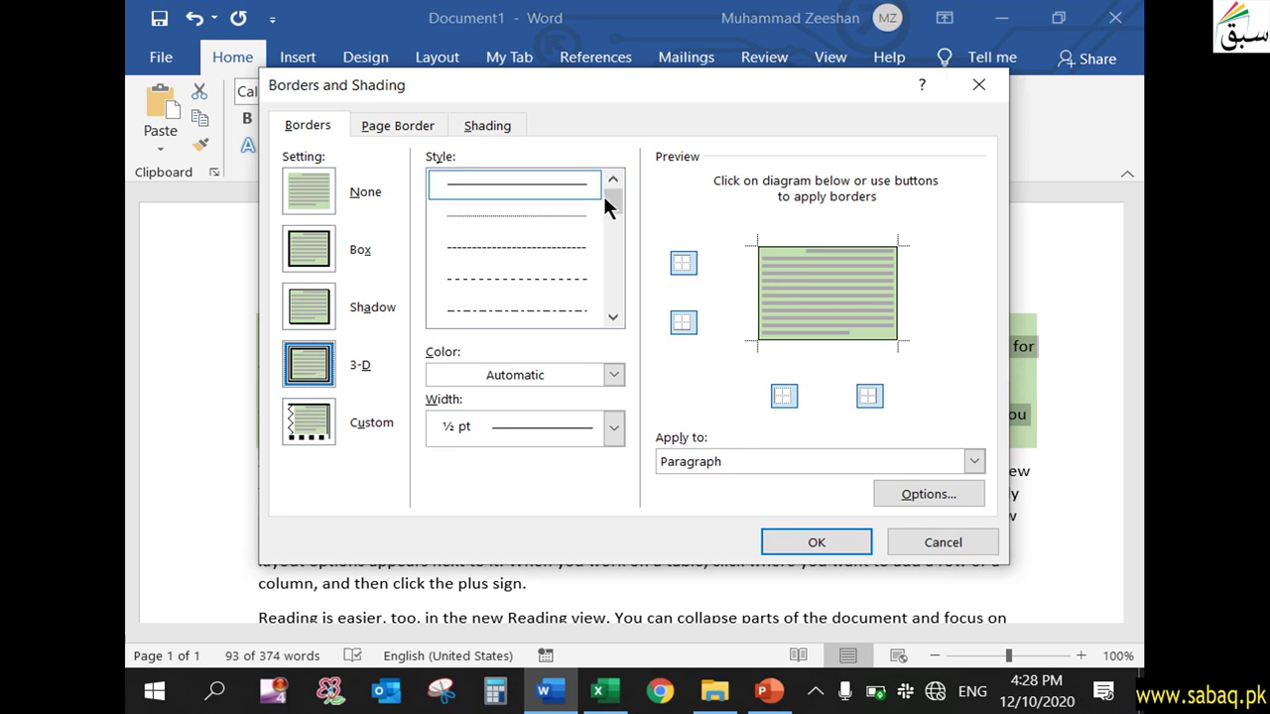
drag(616, 188, 613, 238)
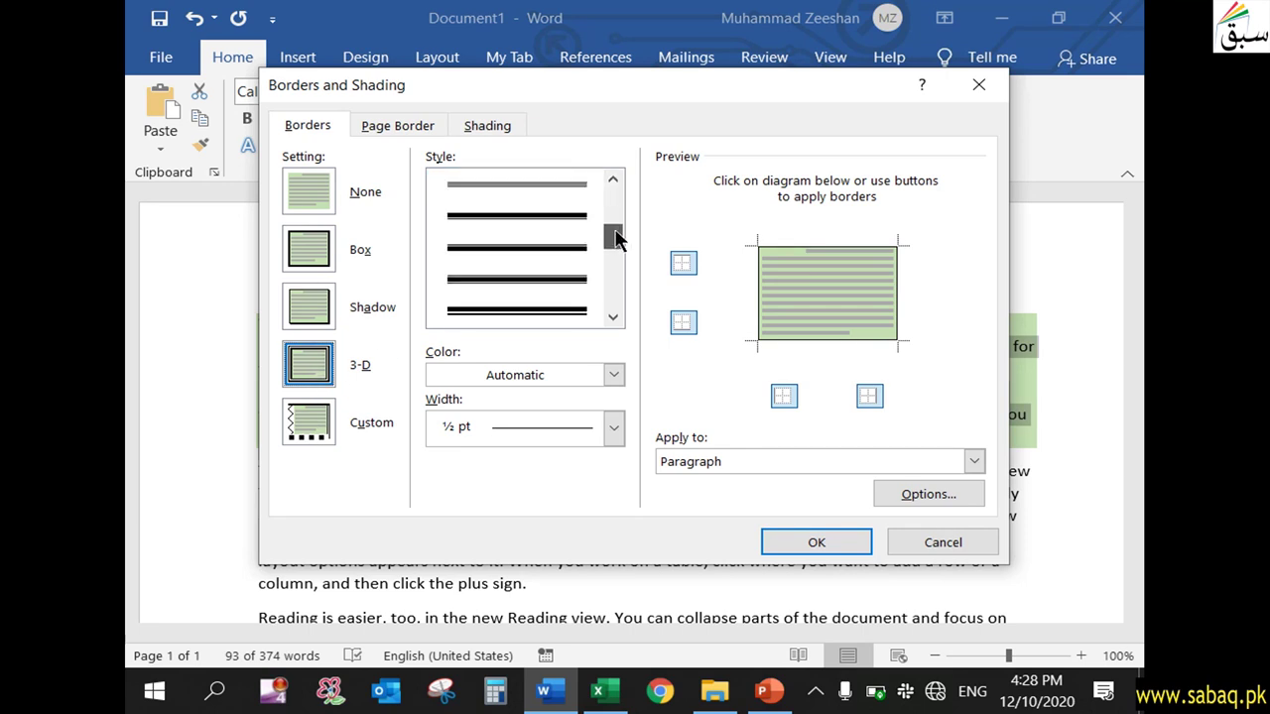
click(559, 254)
click(613, 374)
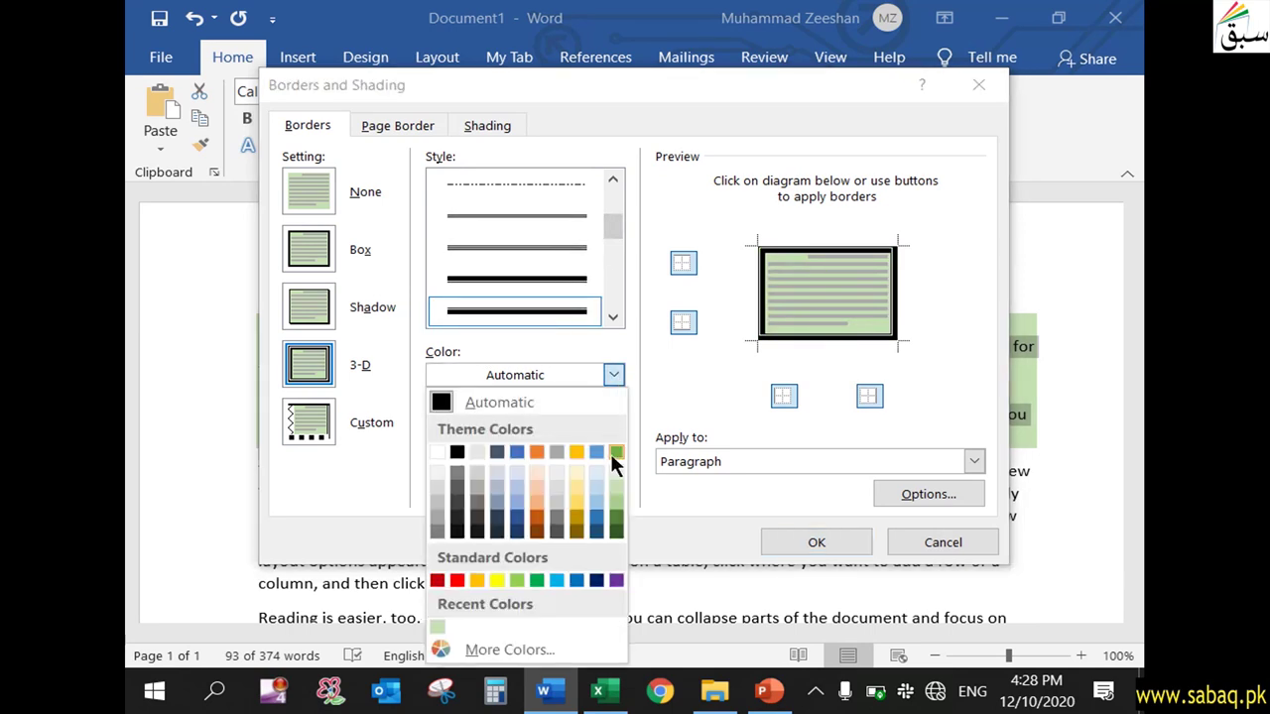
click(603, 484)
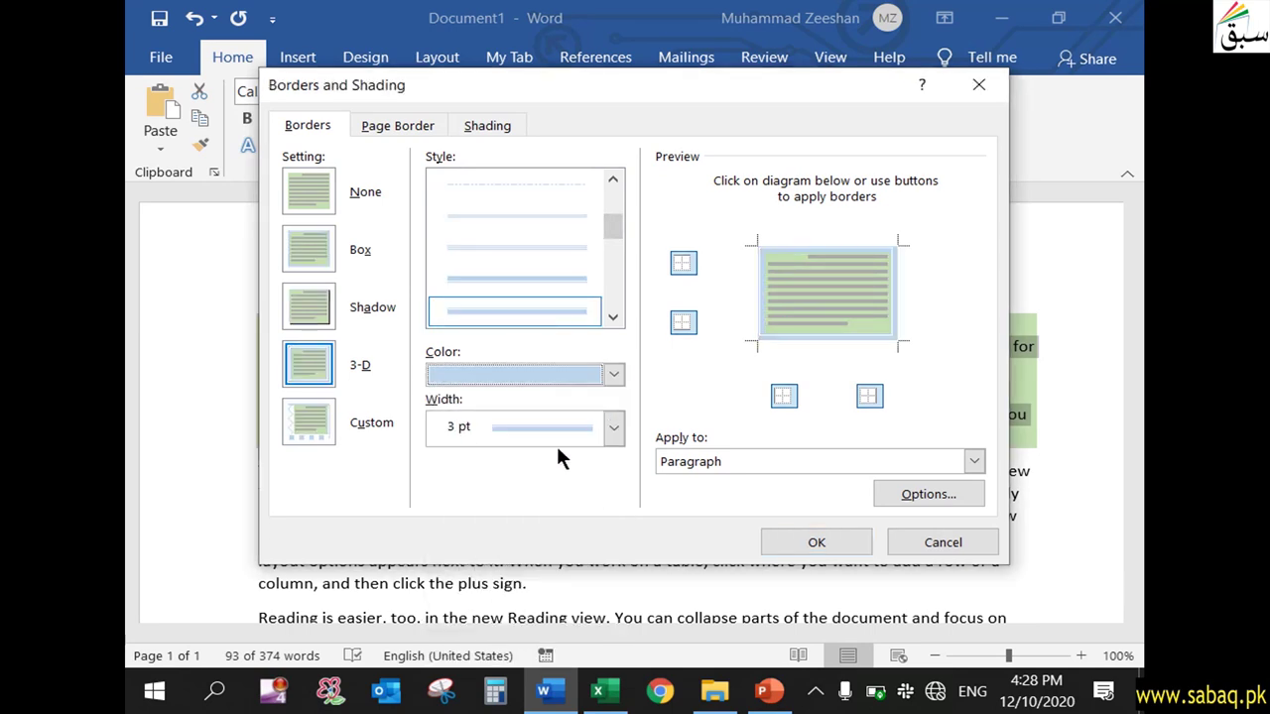
click(613, 429)
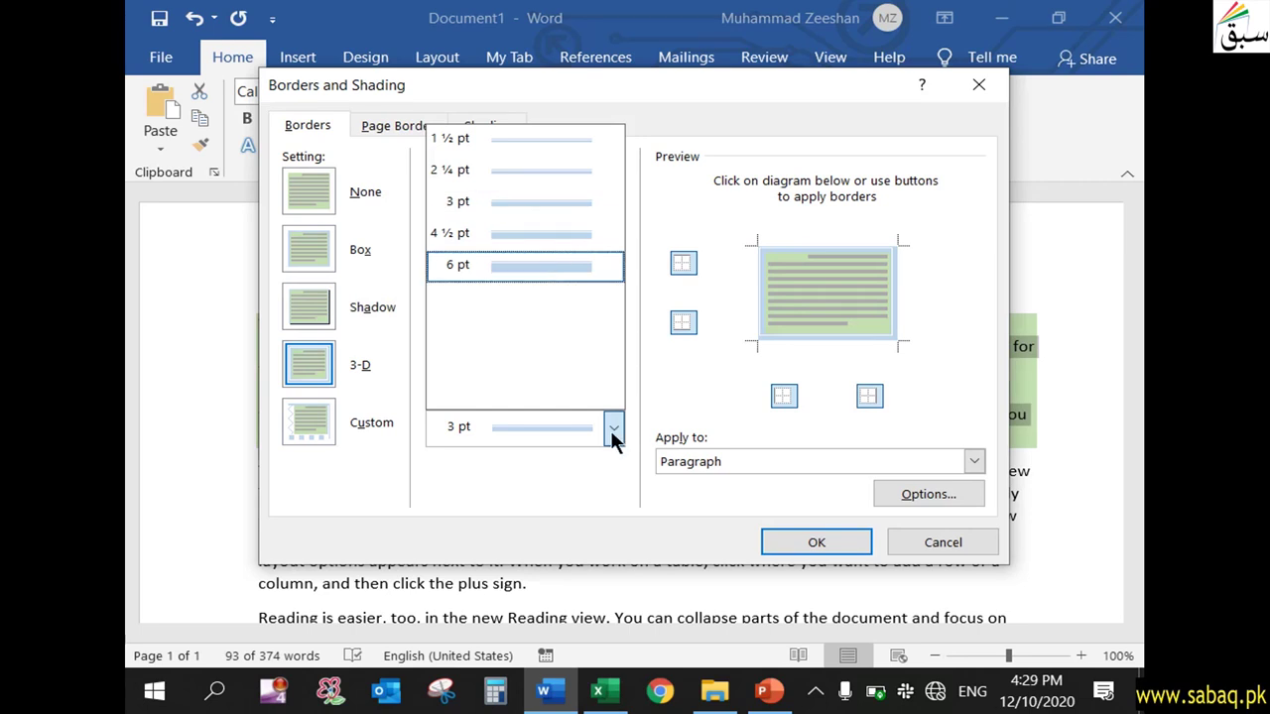
click(612, 429)
click(974, 461)
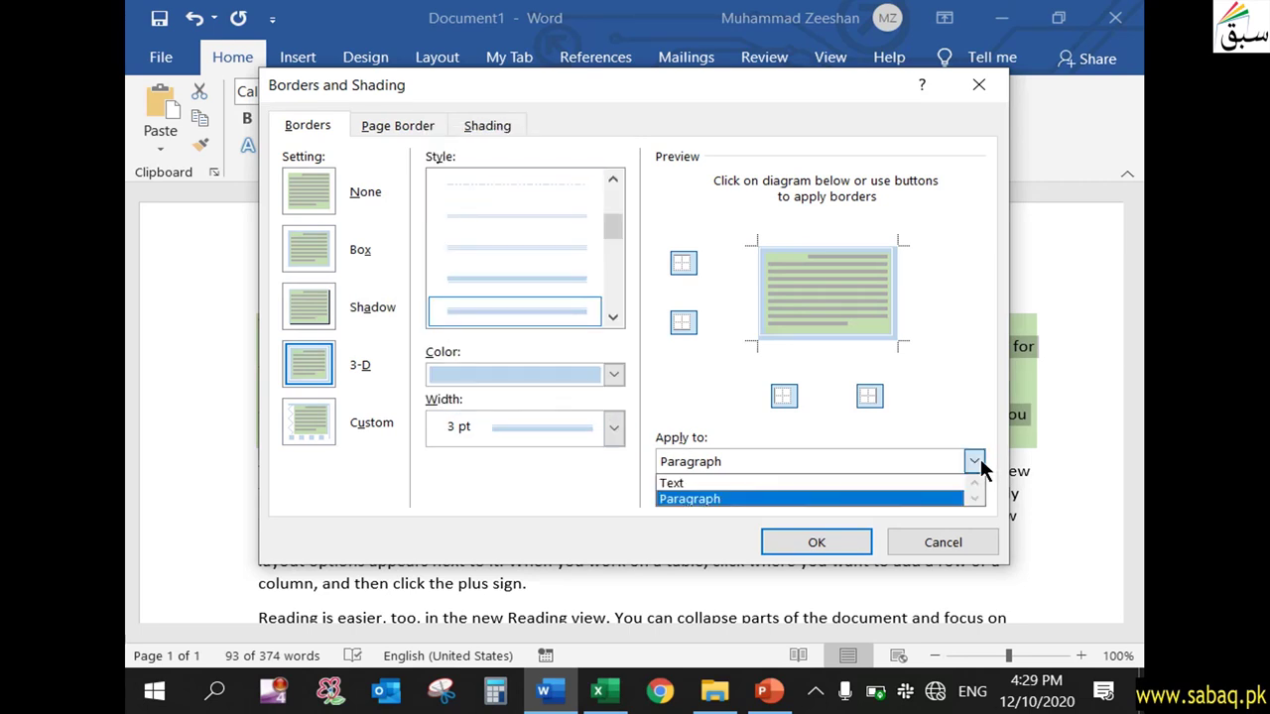
click(976, 463)
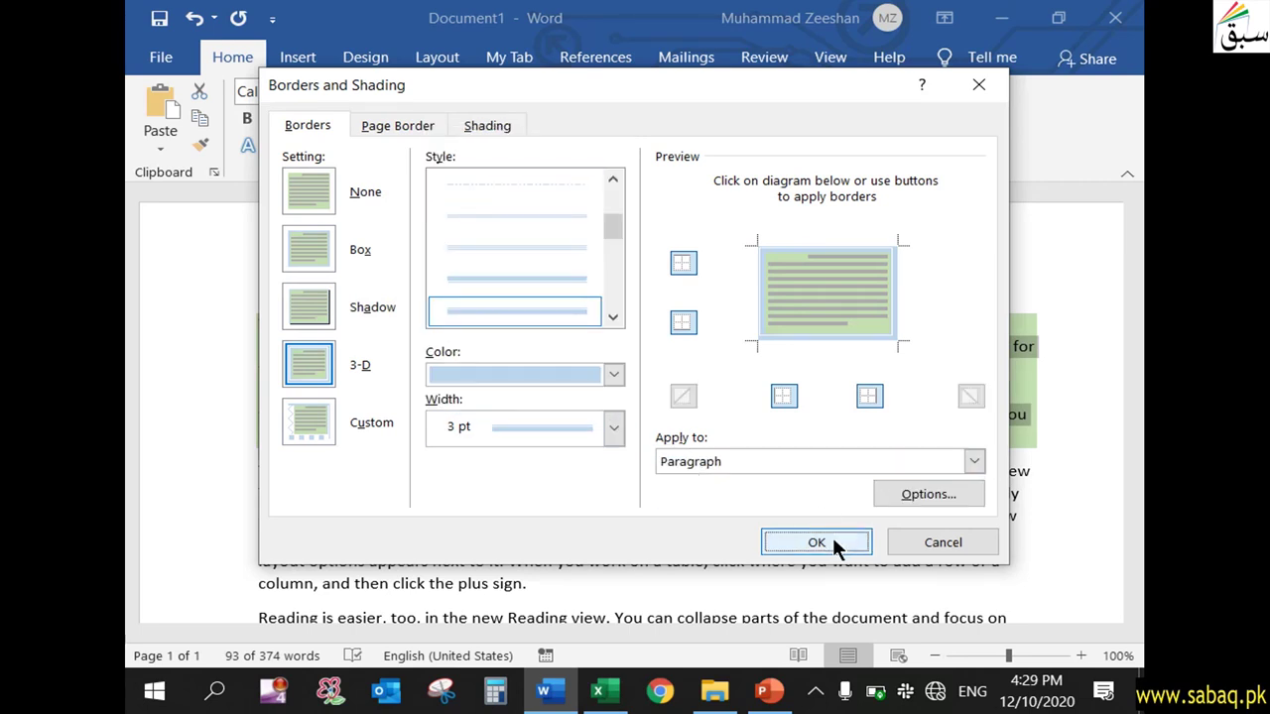
click(835, 544)
click(833, 538)
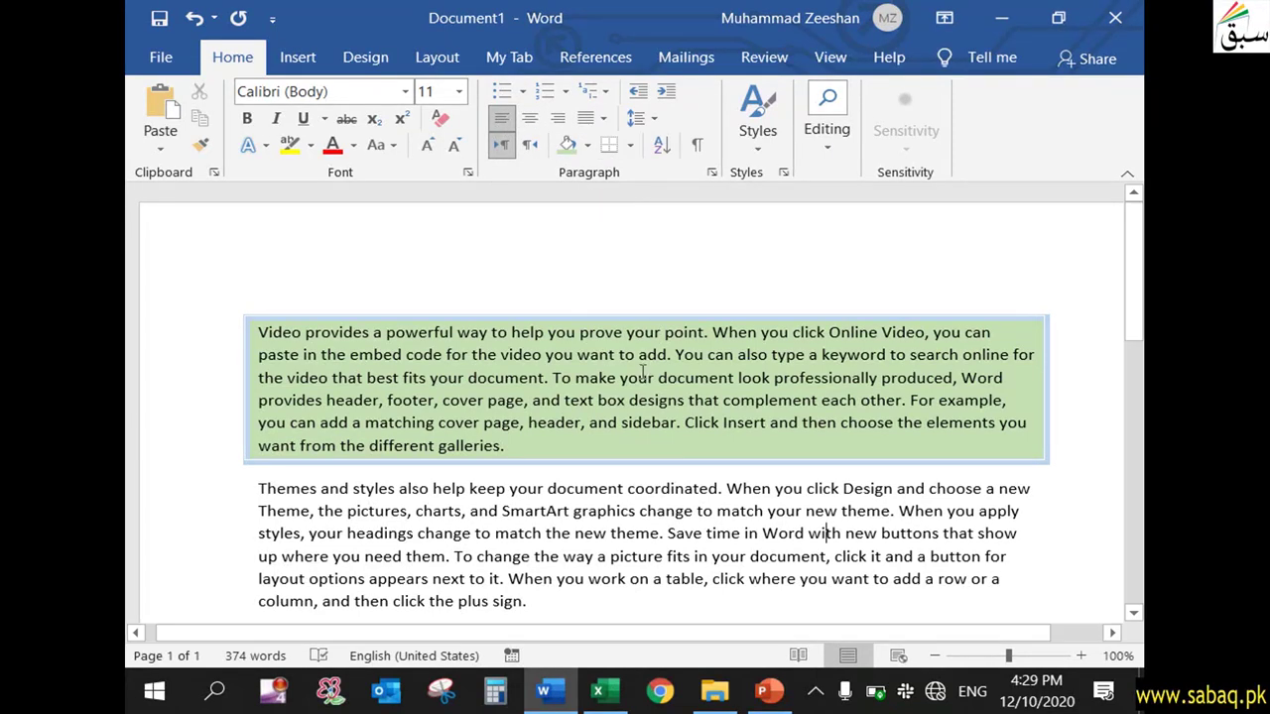
click(652, 288)
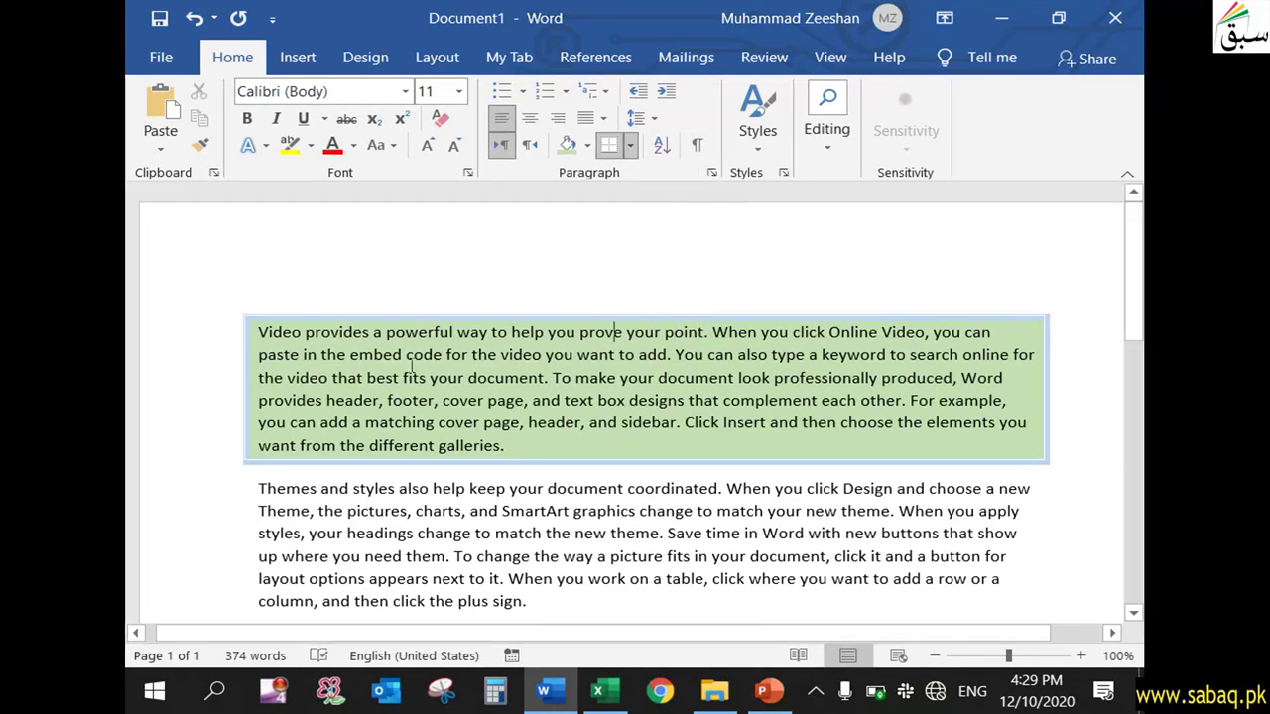
Step: Turn on formatting marks and scroll through the document to review them
drag(258, 332, 556, 468)
click(698, 145)
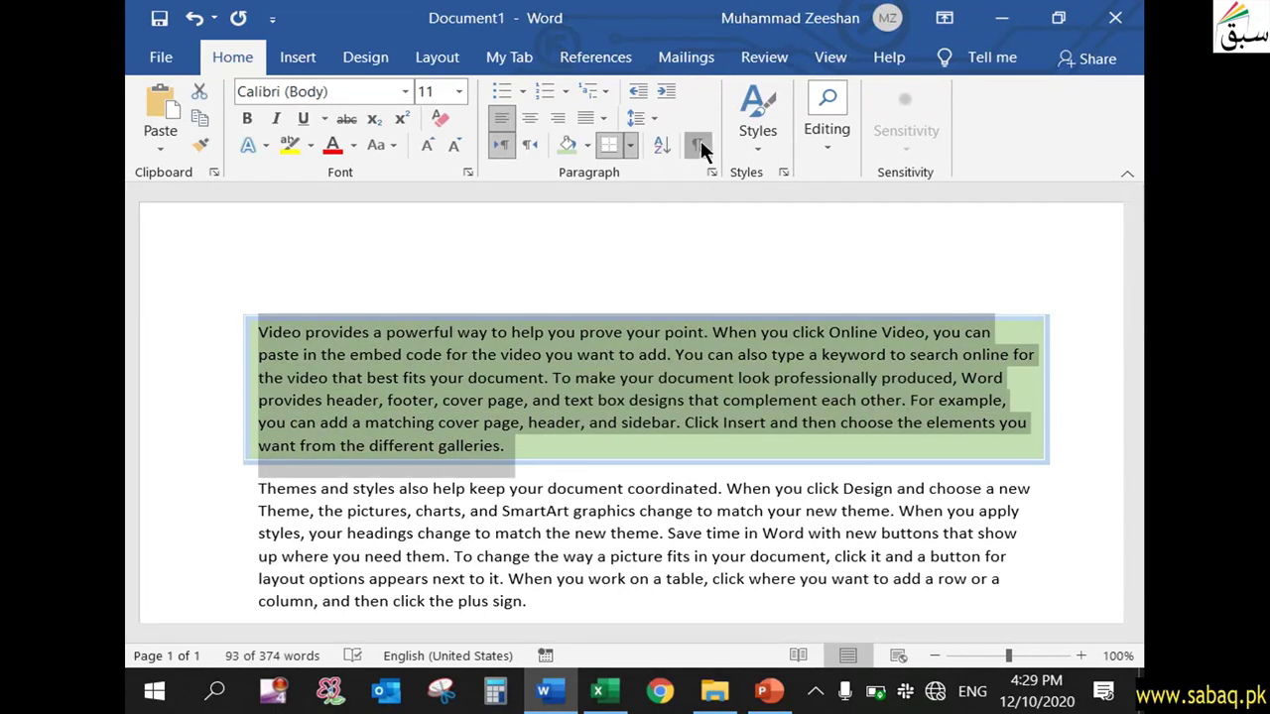
click(632, 476)
scroll(575, 543, down, 1)
scroll(575, 543, down, 3)
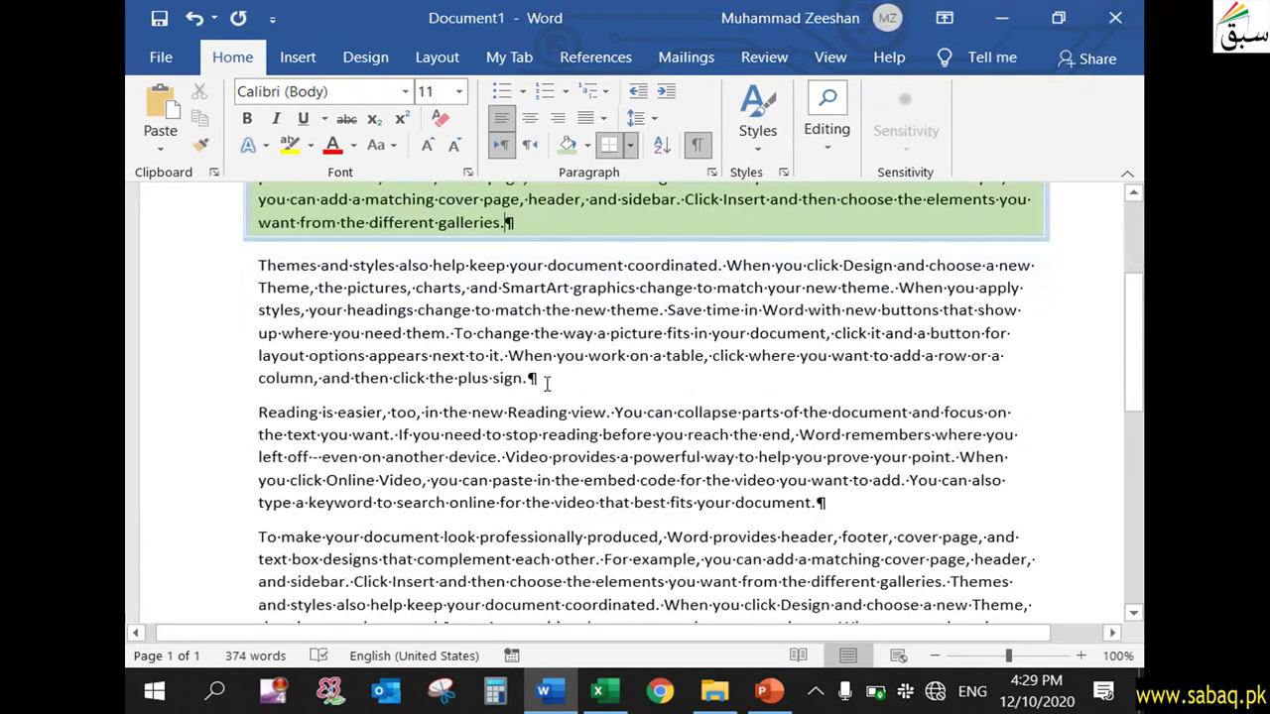
click(546, 383)
scroll(867, 528, down, 2)
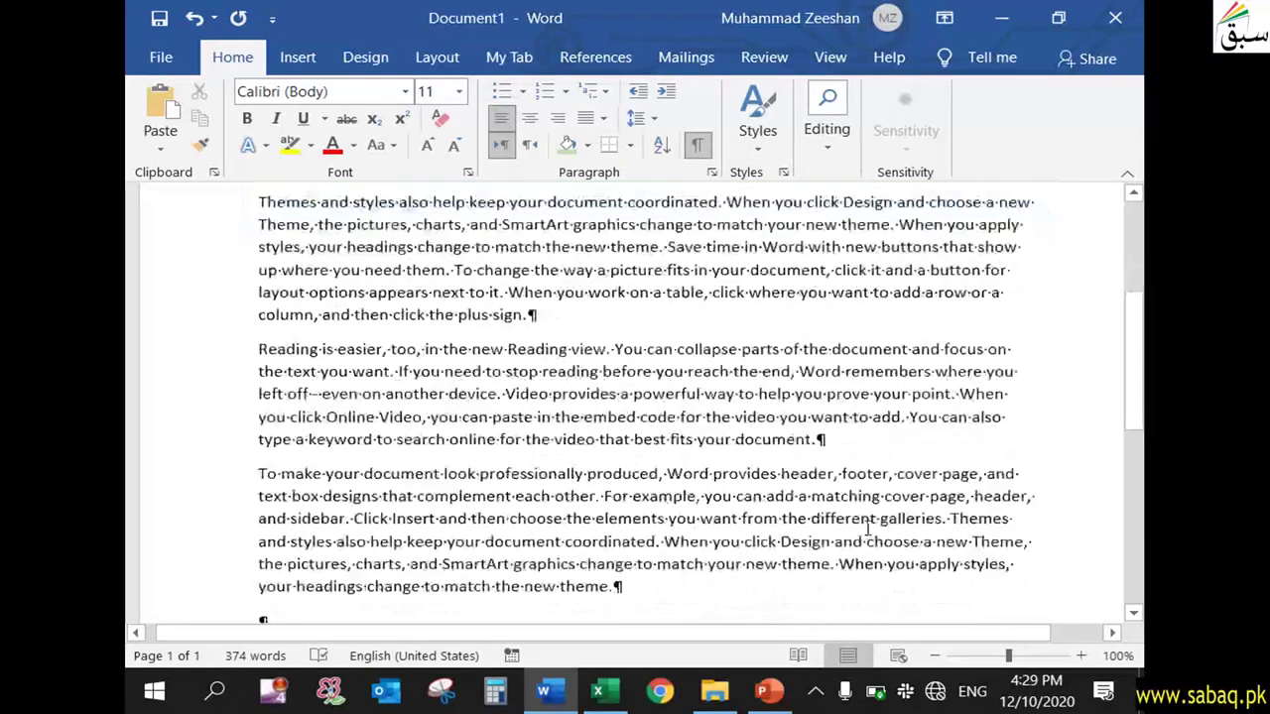
scroll(867, 528, down, 4)
scroll(867, 527, down, 3)
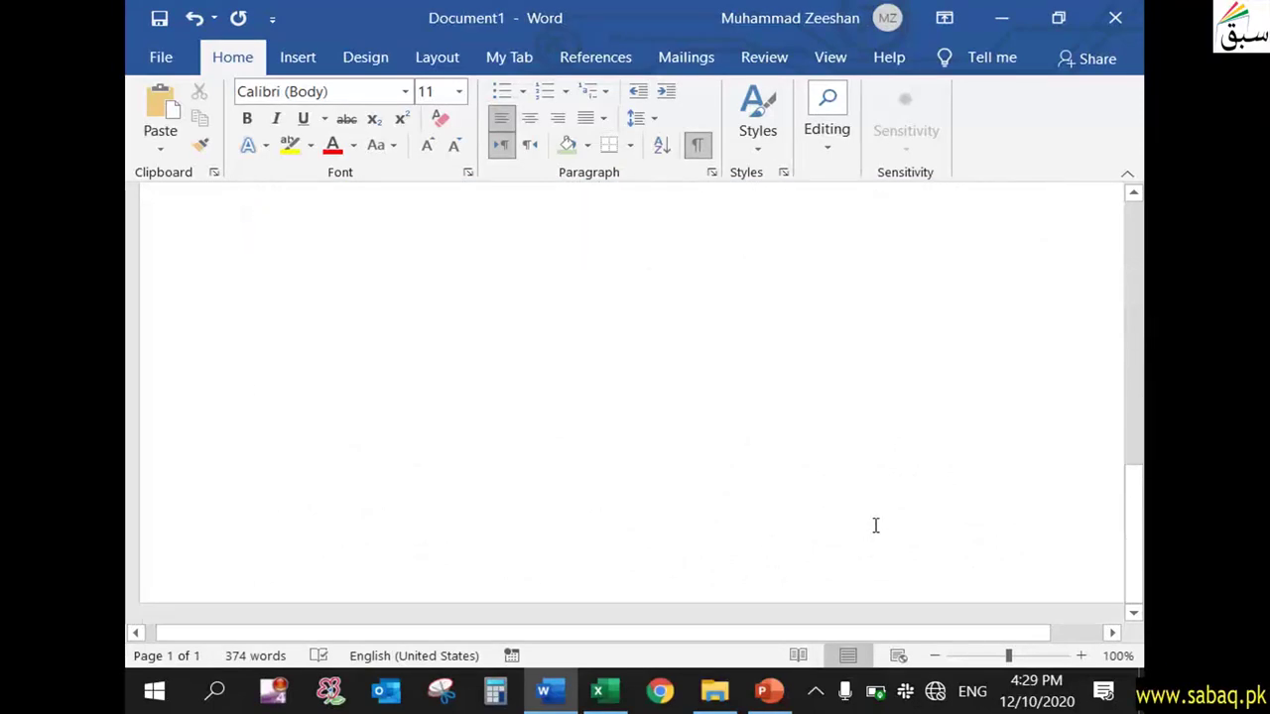
scroll(876, 524, up, 4)
scroll(879, 523, up, 8)
scroll(879, 522, up, 2)
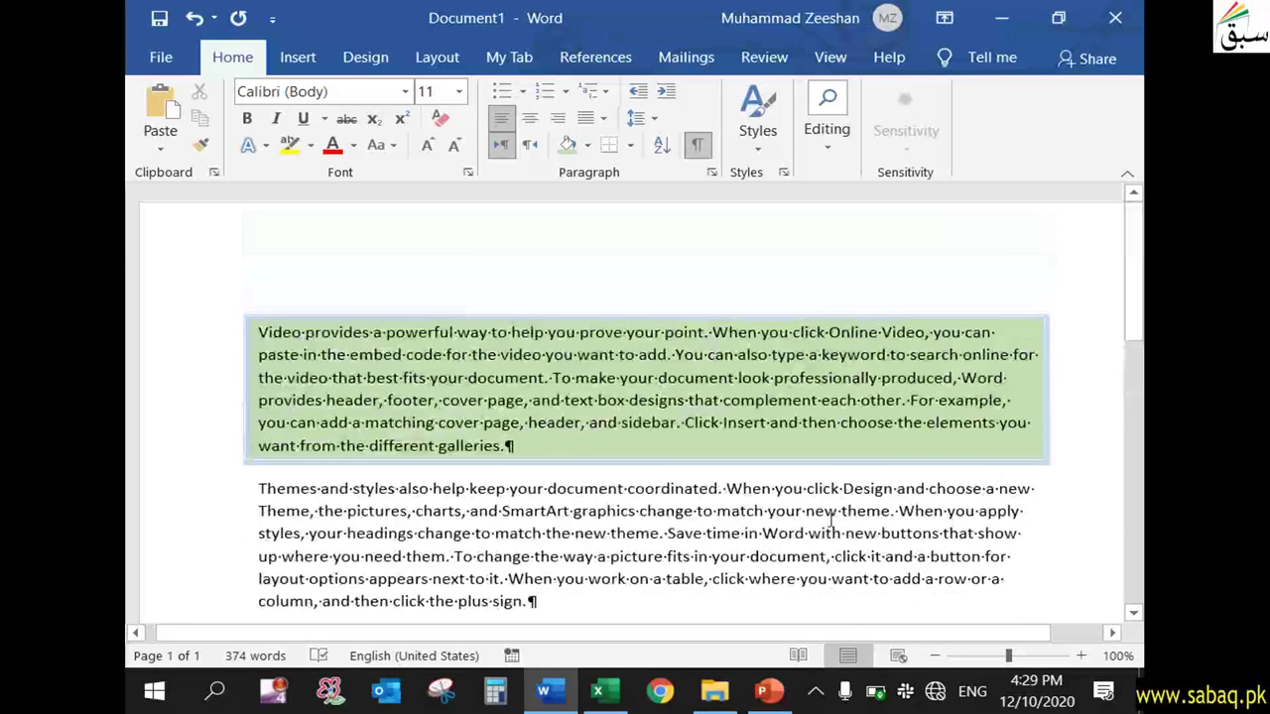
scroll(615, 493, down, 2)
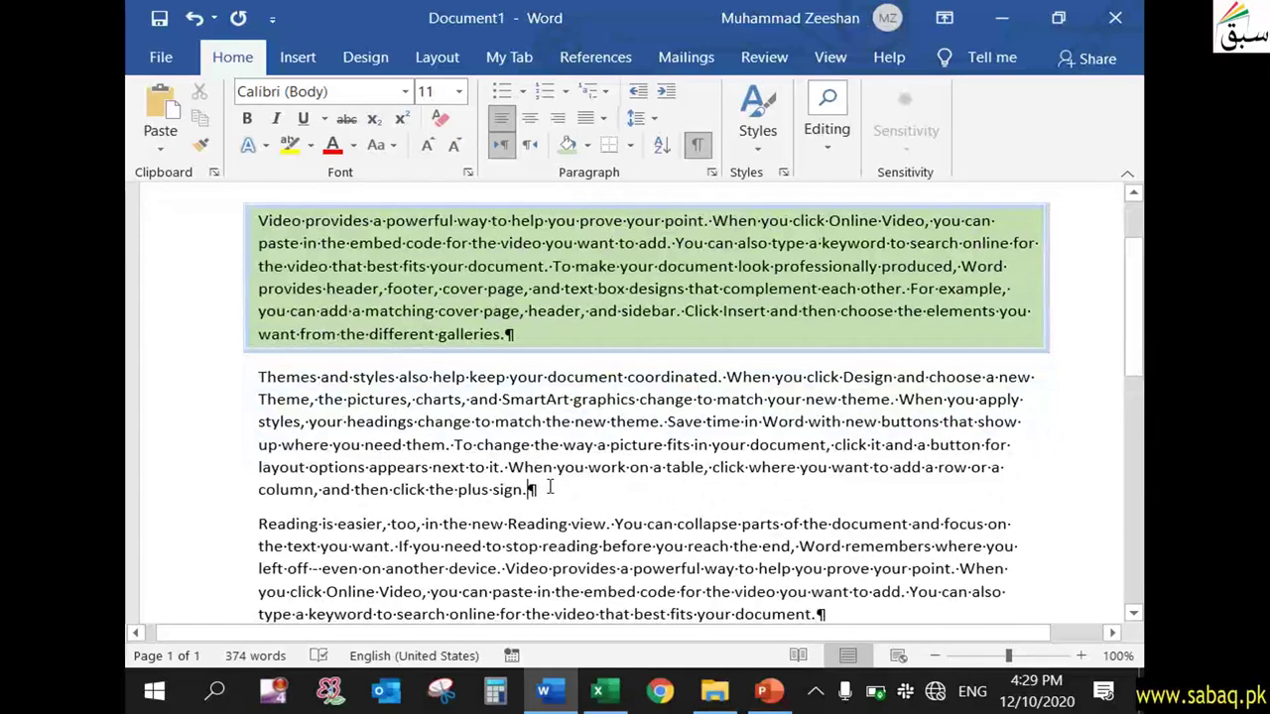
Step: Hide the formatting marks again and return to the top of the document
click(699, 147)
scroll(645, 417, up, 2)
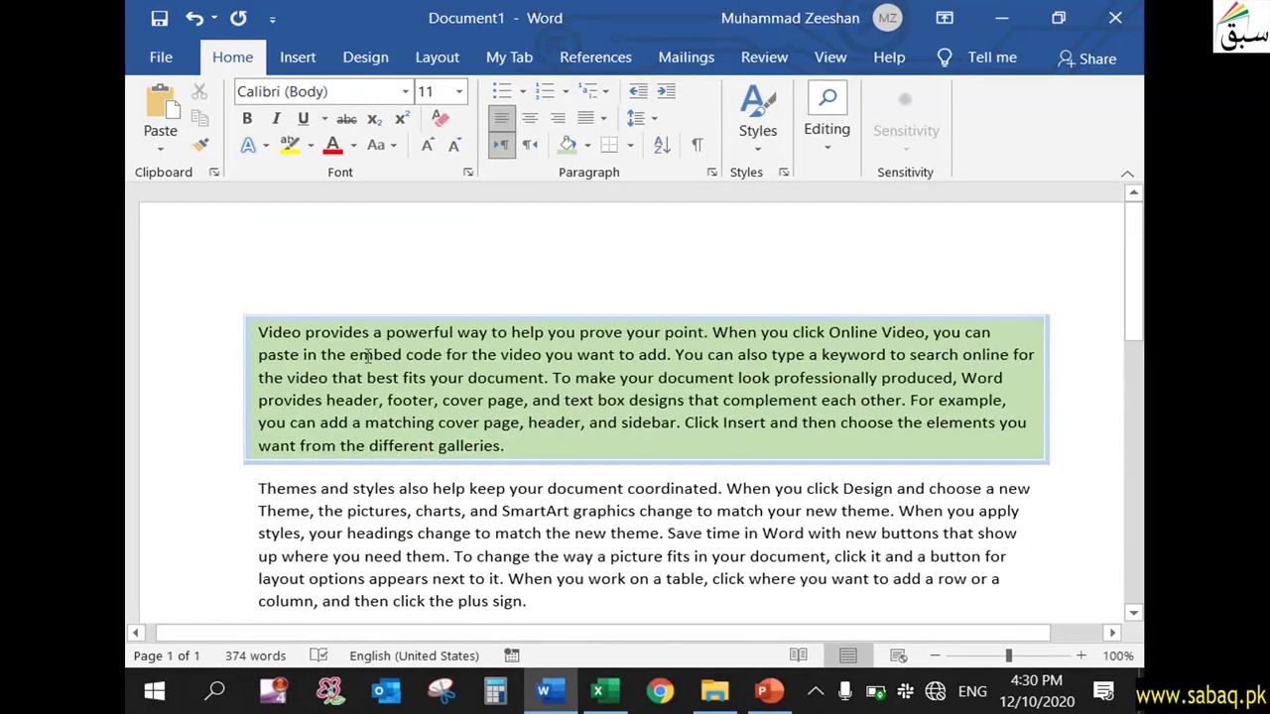
key(ctrl+Home)
drag(296, 335, 508, 448)
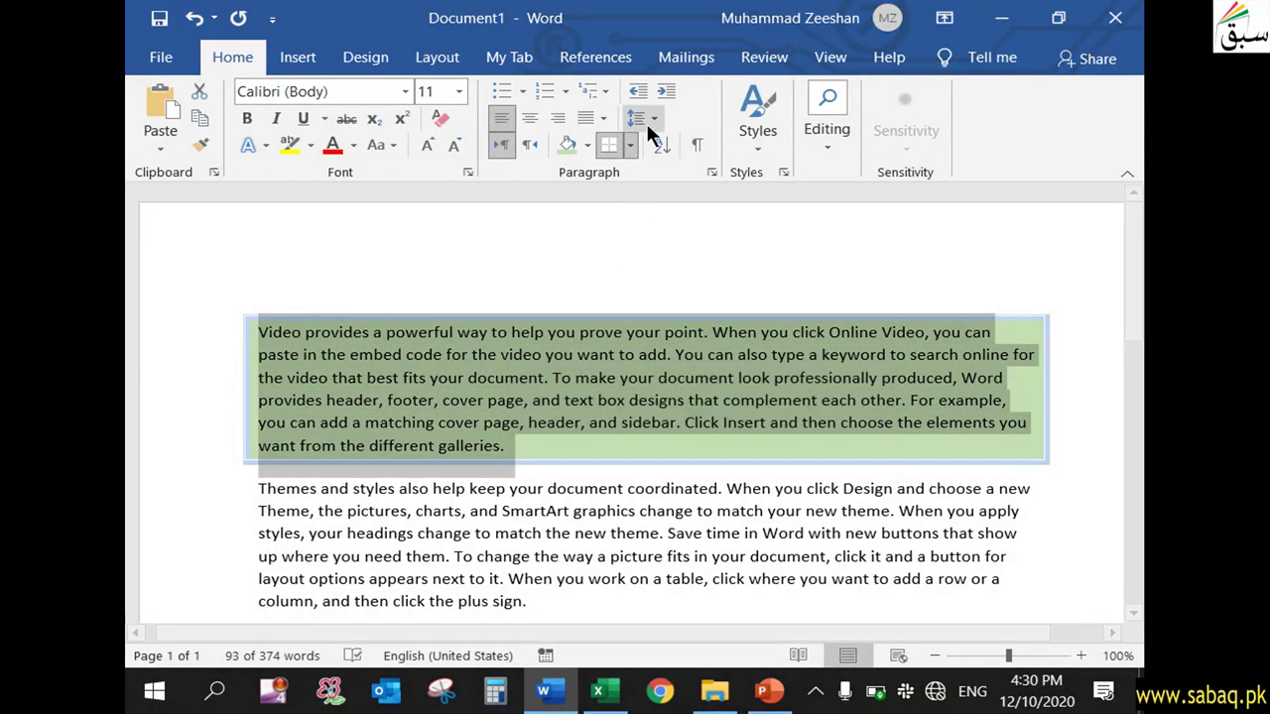
Step: Set the first paragraph to 3.0 line spacing, then open the detailed spacing settings
click(654, 118)
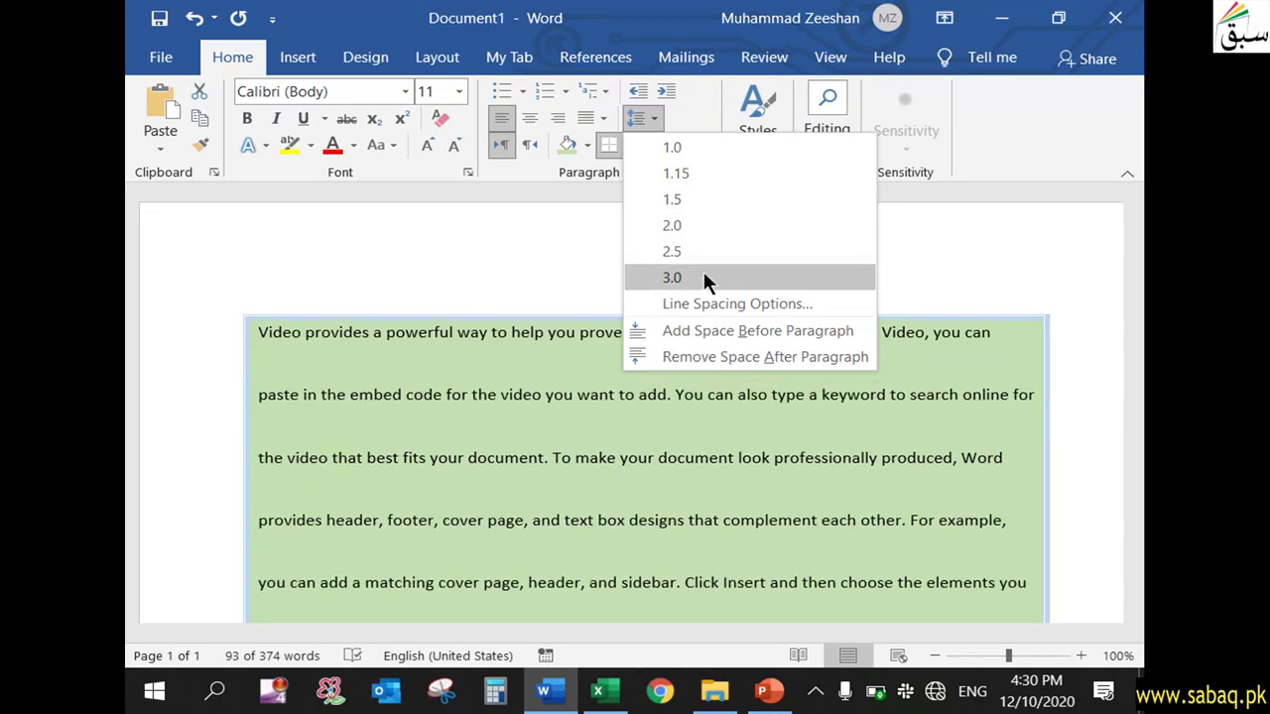
click(704, 277)
click(647, 335)
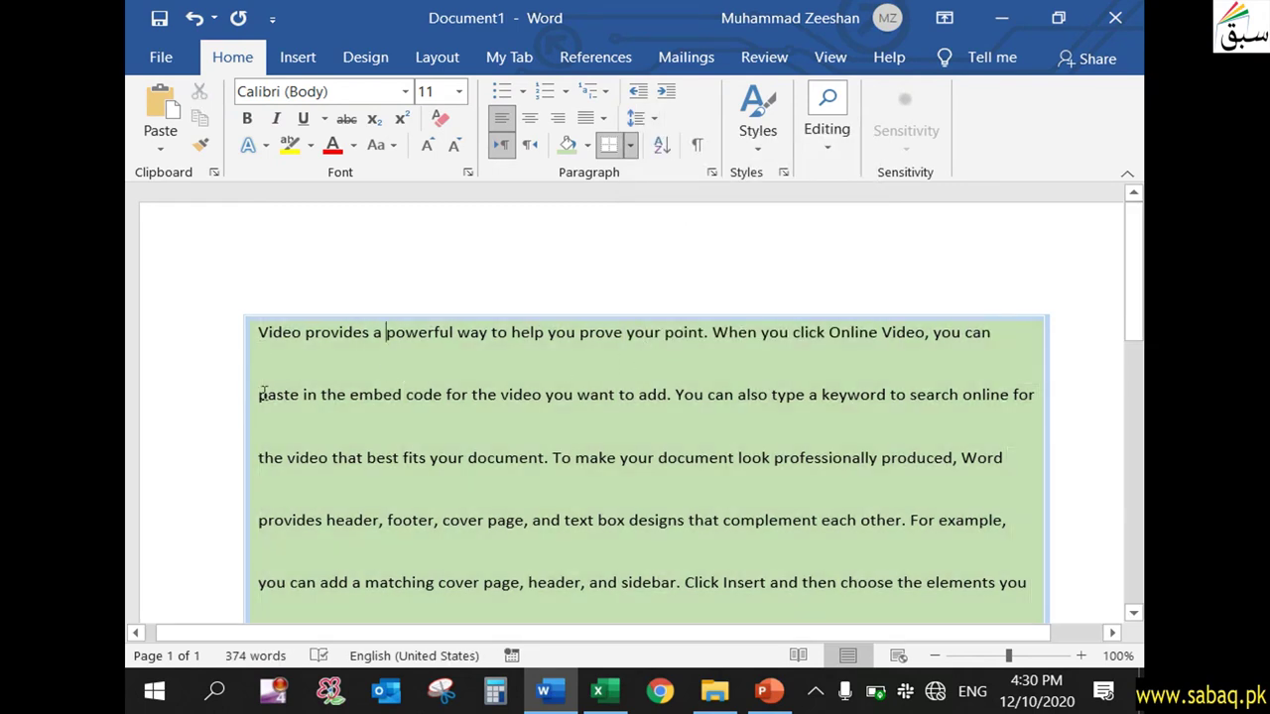
click(658, 114)
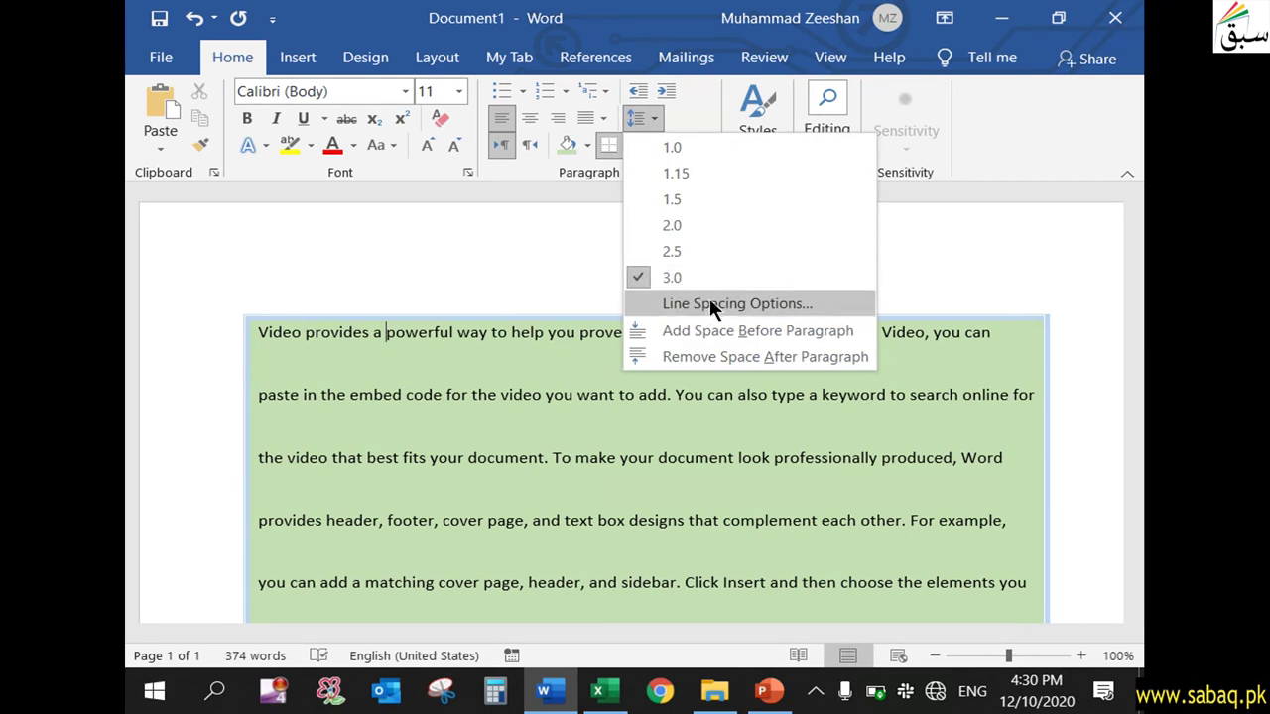
click(729, 304)
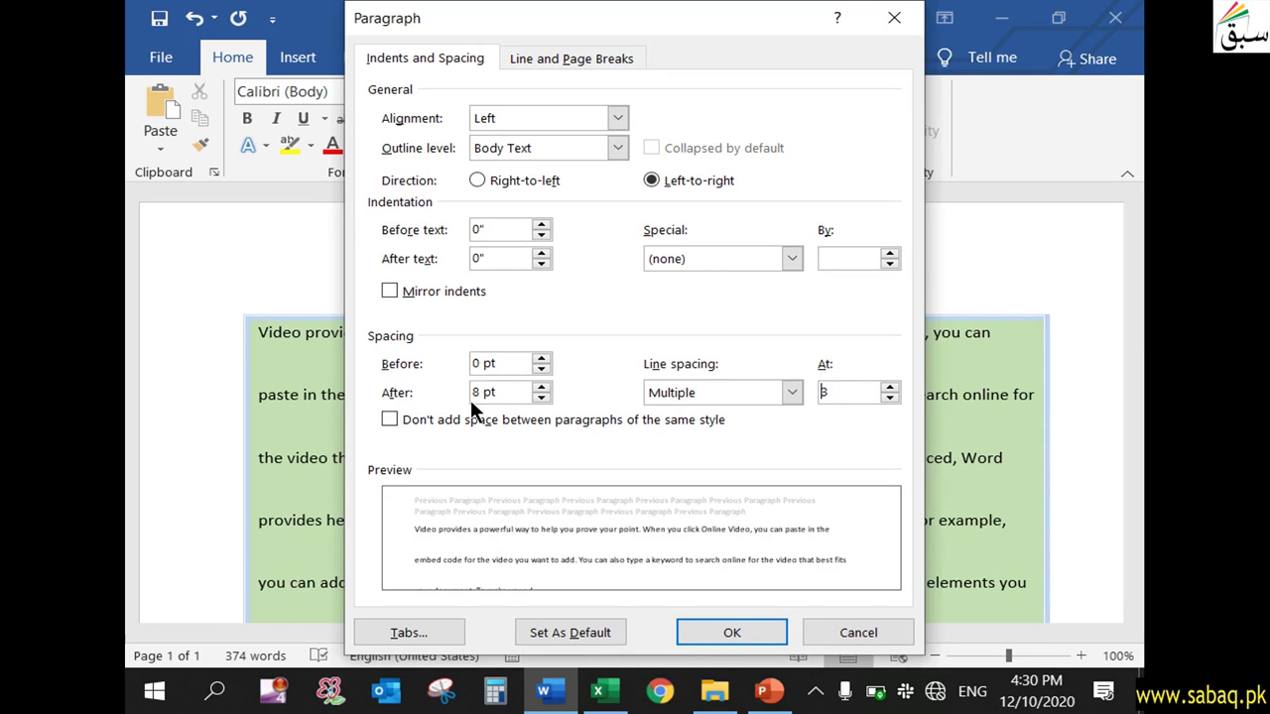
click(839, 391)
click(584, 55)
click(439, 59)
click(851, 629)
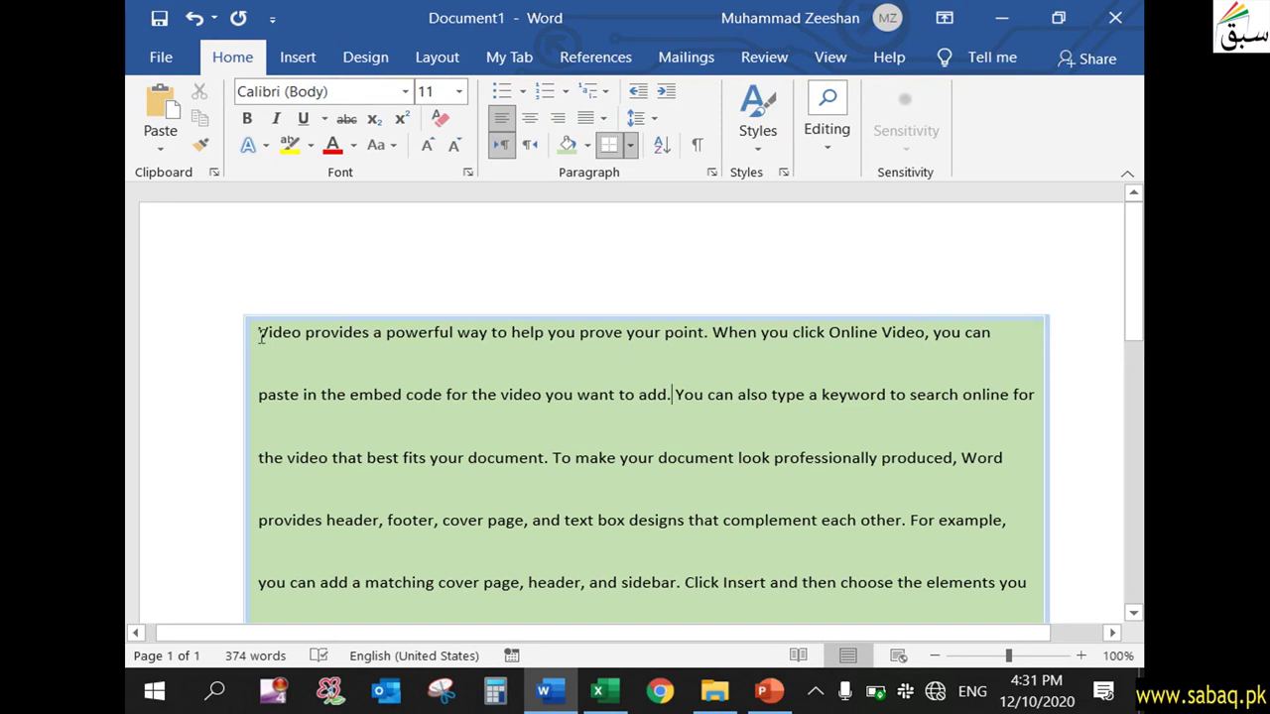
scroll(268, 337, down, 6)
scroll(328, 437, down, 1)
click(259, 428)
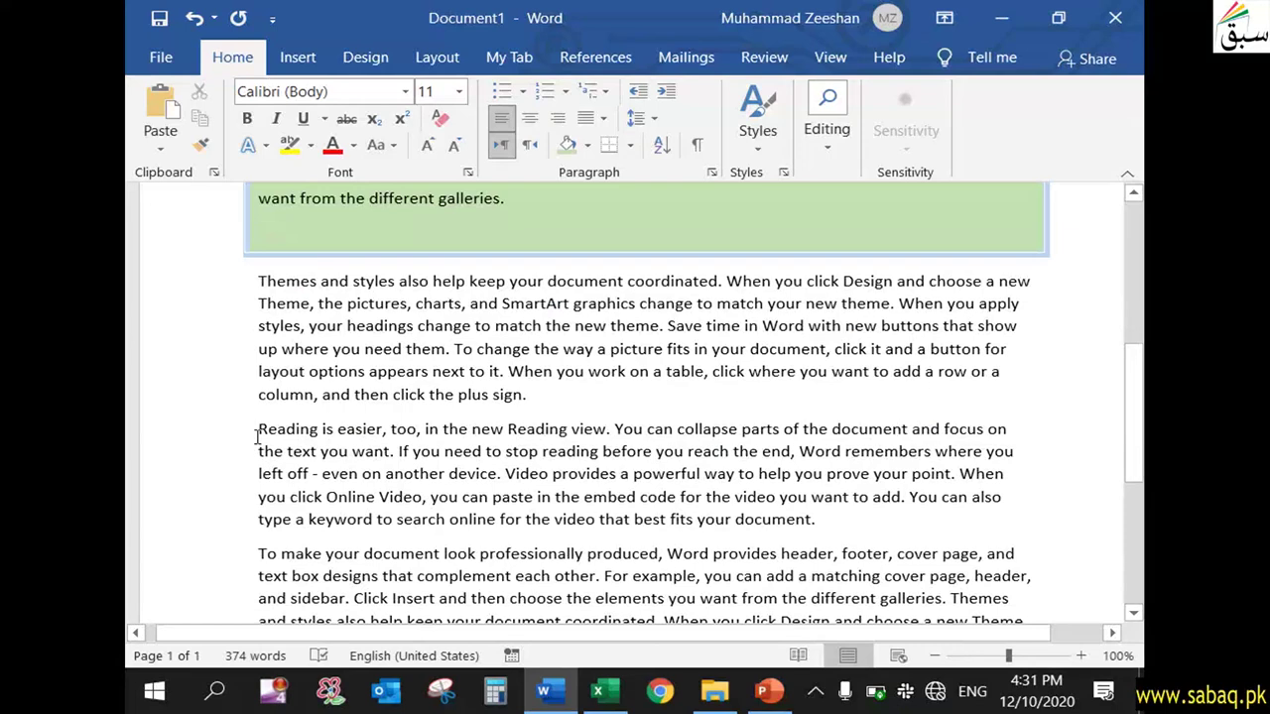
click(663, 89)
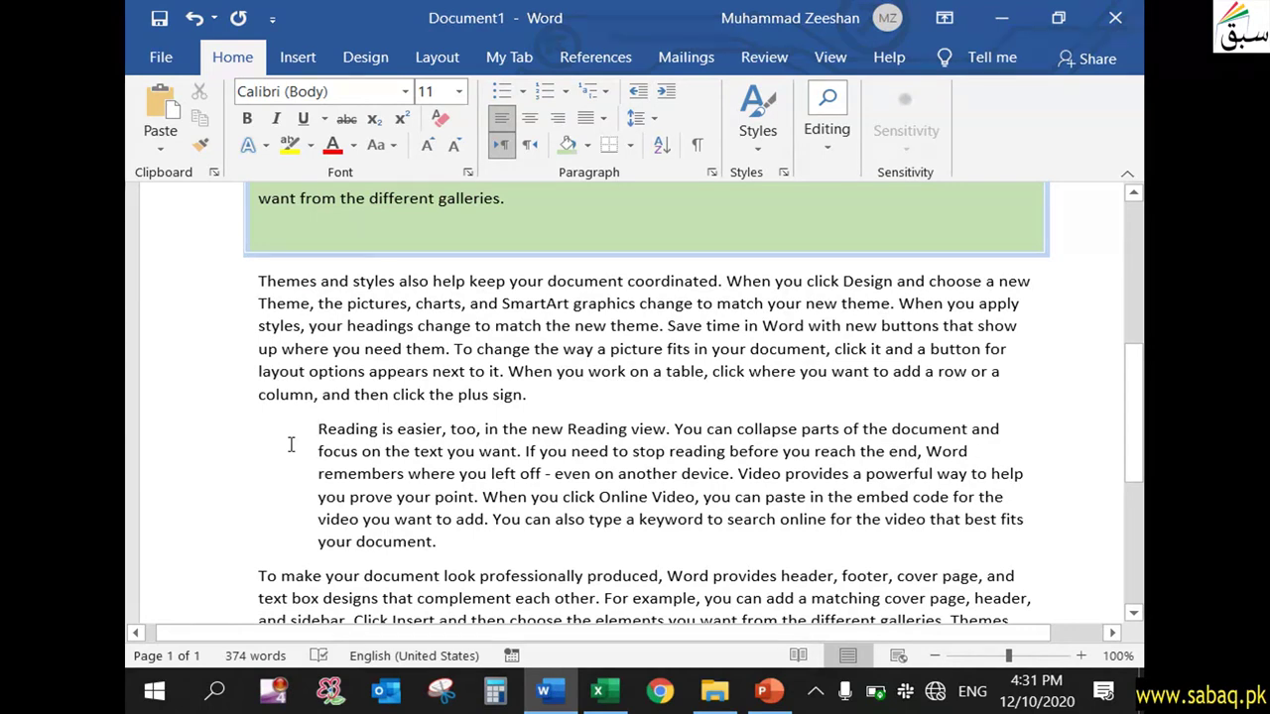
click(664, 90)
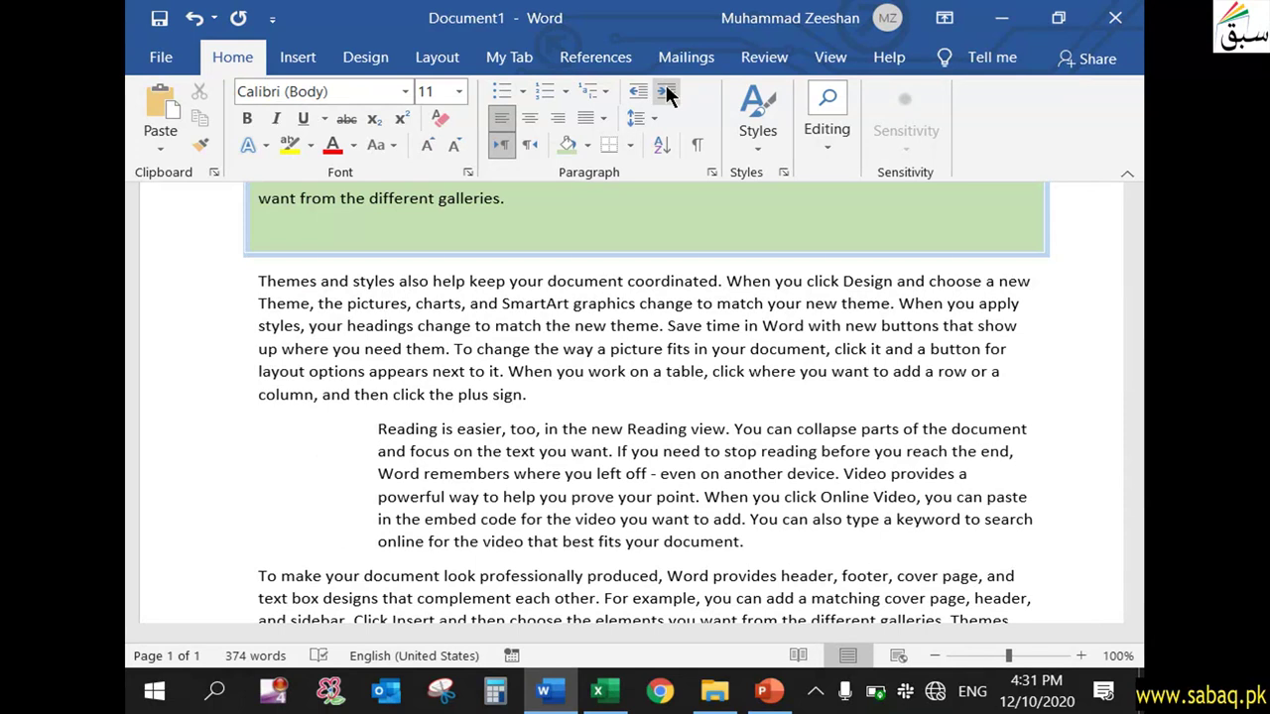
click(664, 90)
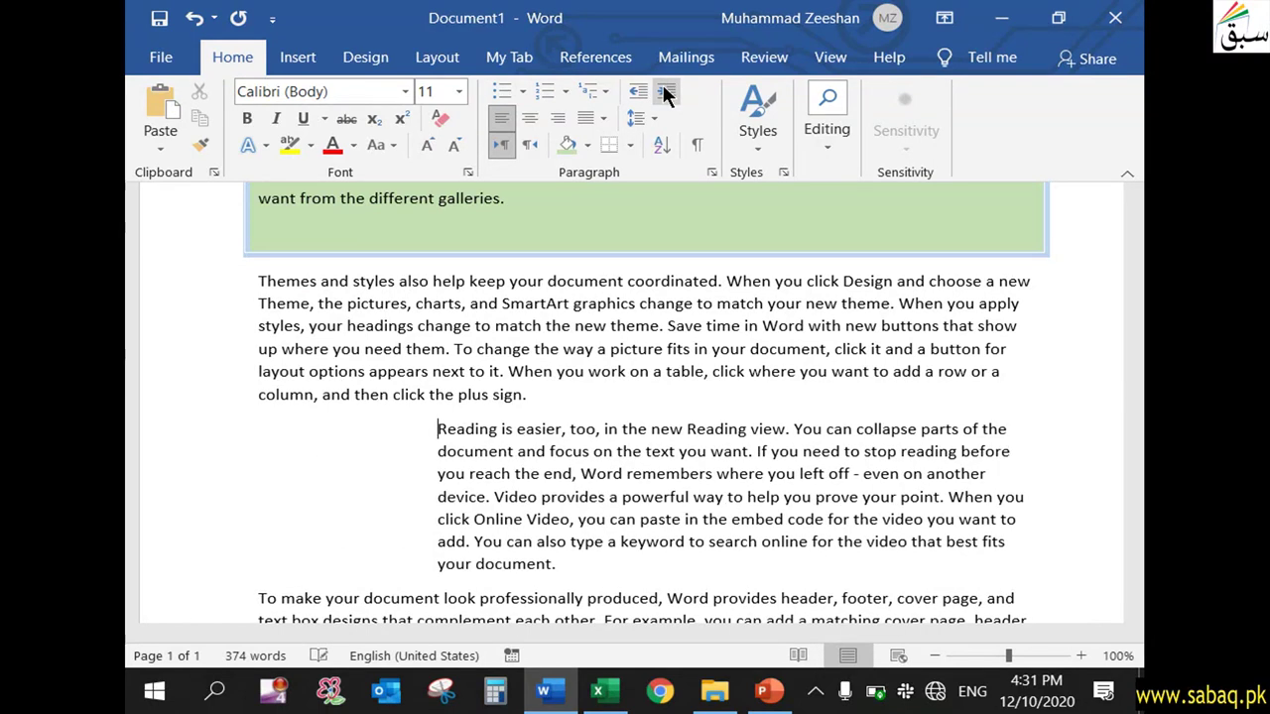
click(665, 91)
click(665, 91)
click(665, 90)
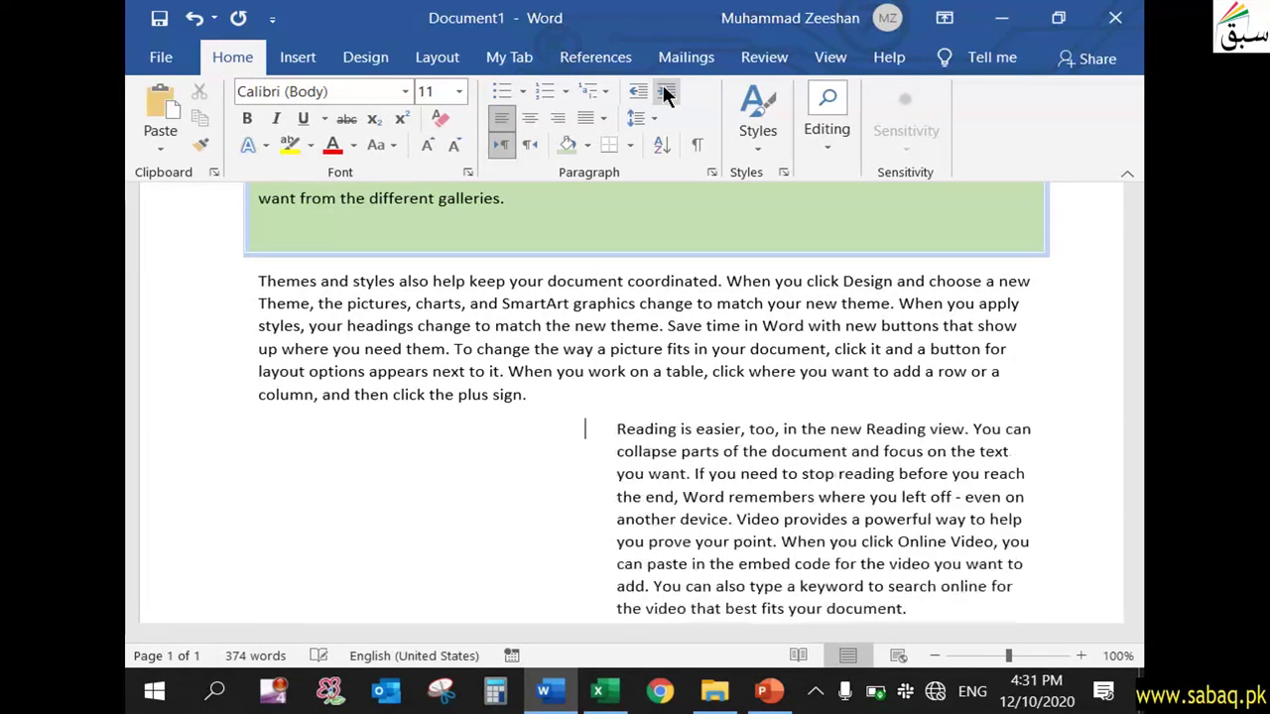
click(638, 91)
click(638, 91)
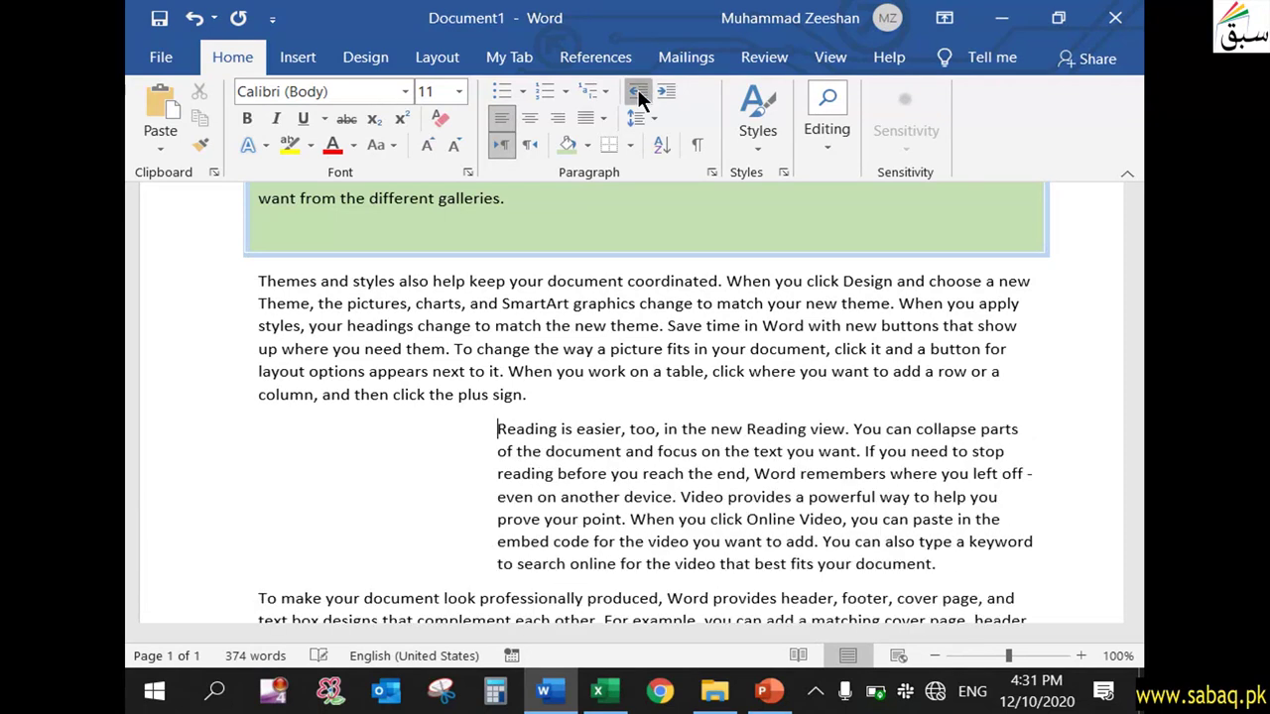
click(638, 91)
click(638, 92)
click(638, 91)
click(638, 91)
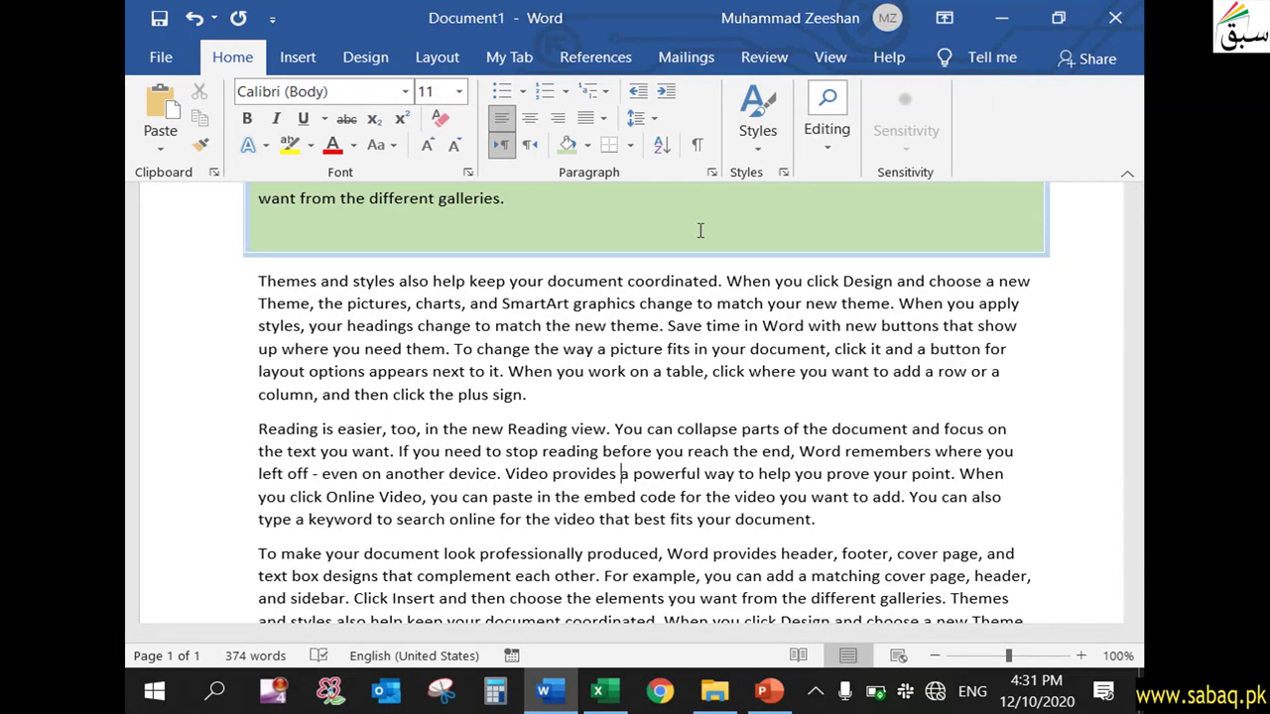
Step: Preview the Bullets and Numbering libraries, then confirm the Themes paragraph's Paragraph settings unchanged
click(521, 90)
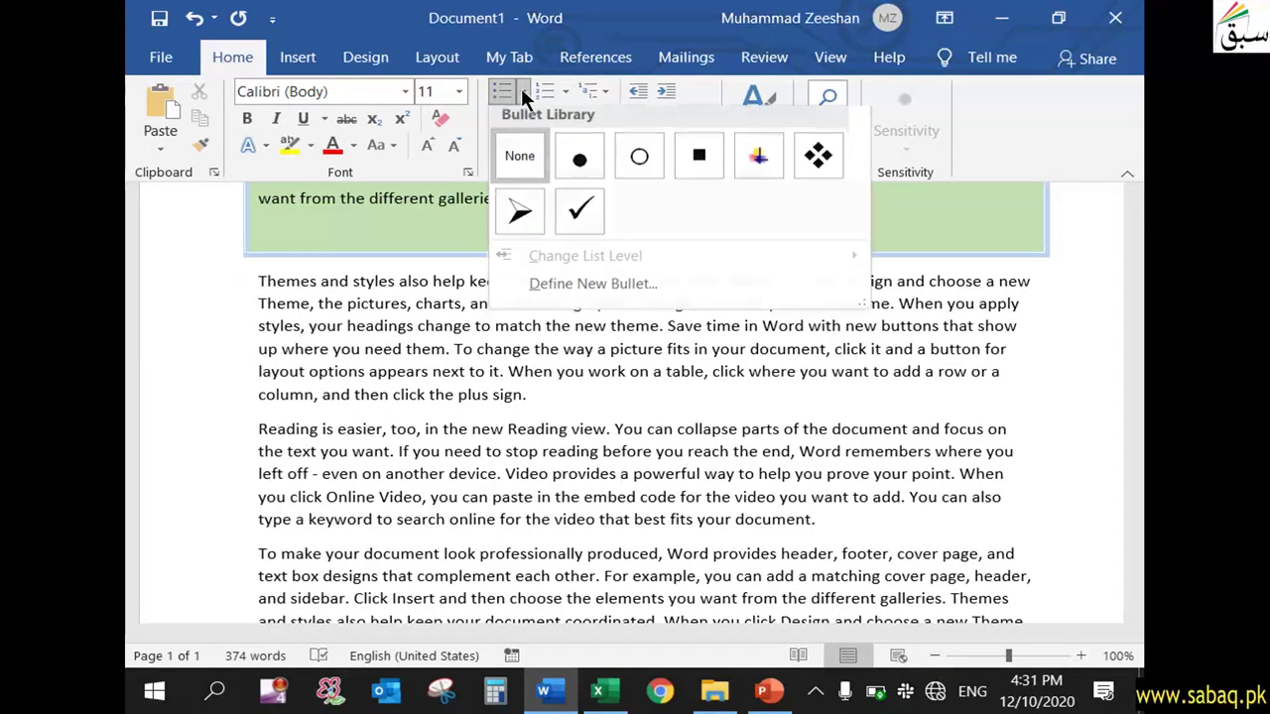
click(568, 81)
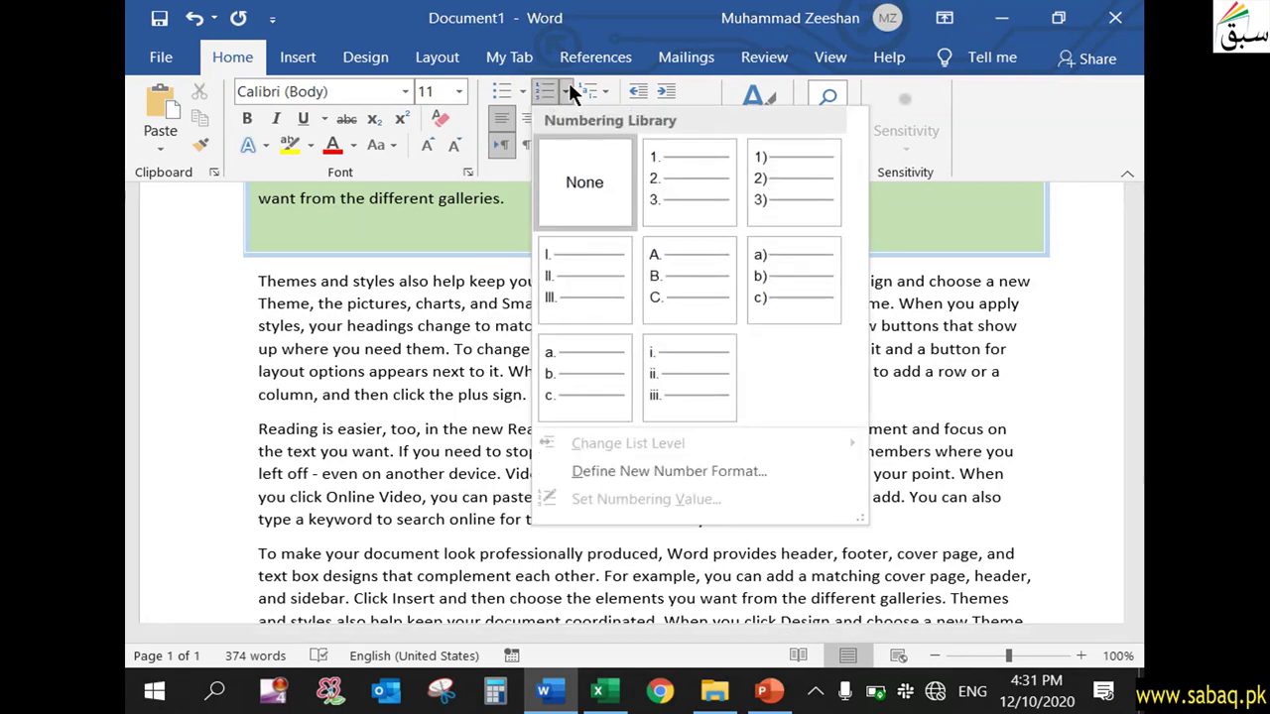
click(891, 171)
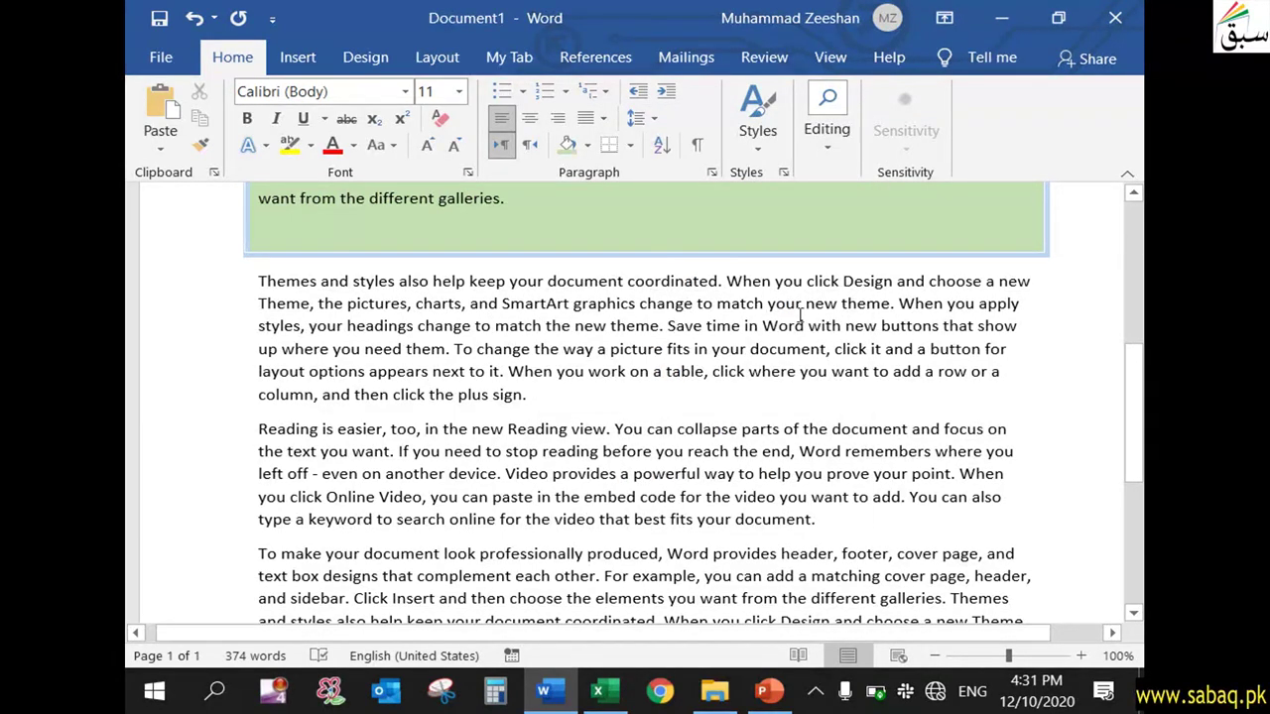
click(711, 172)
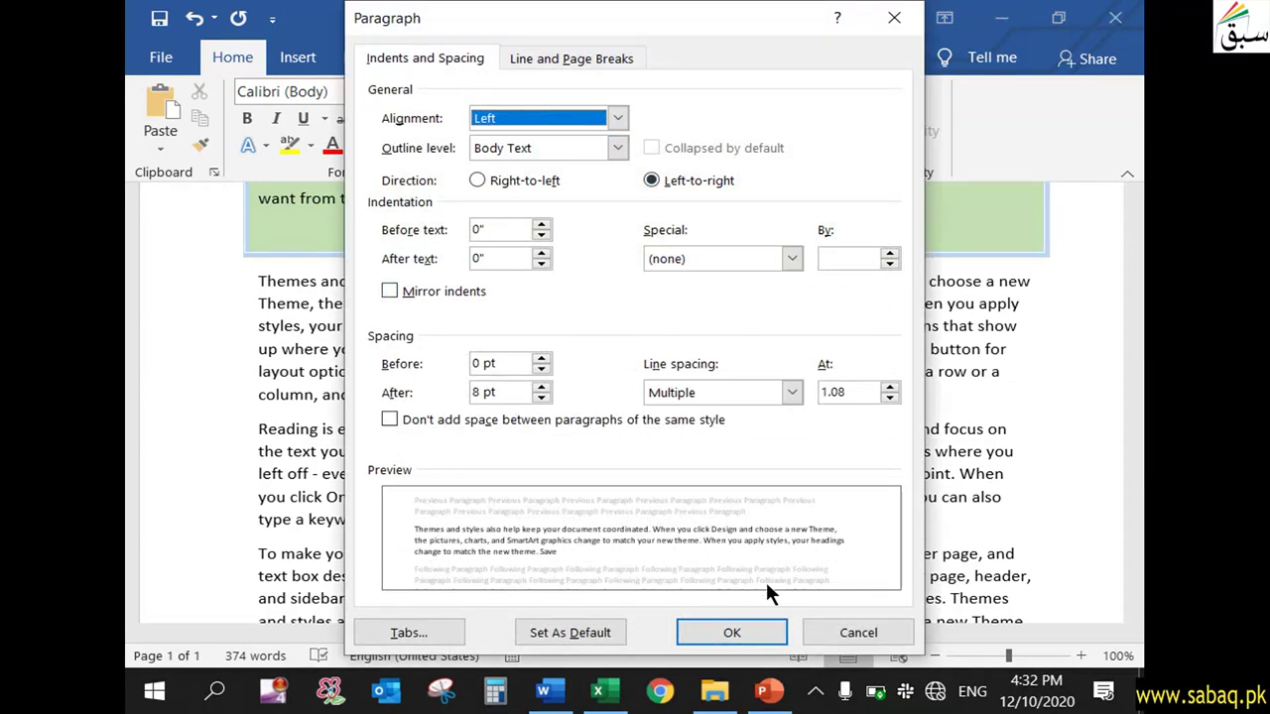
click(759, 631)
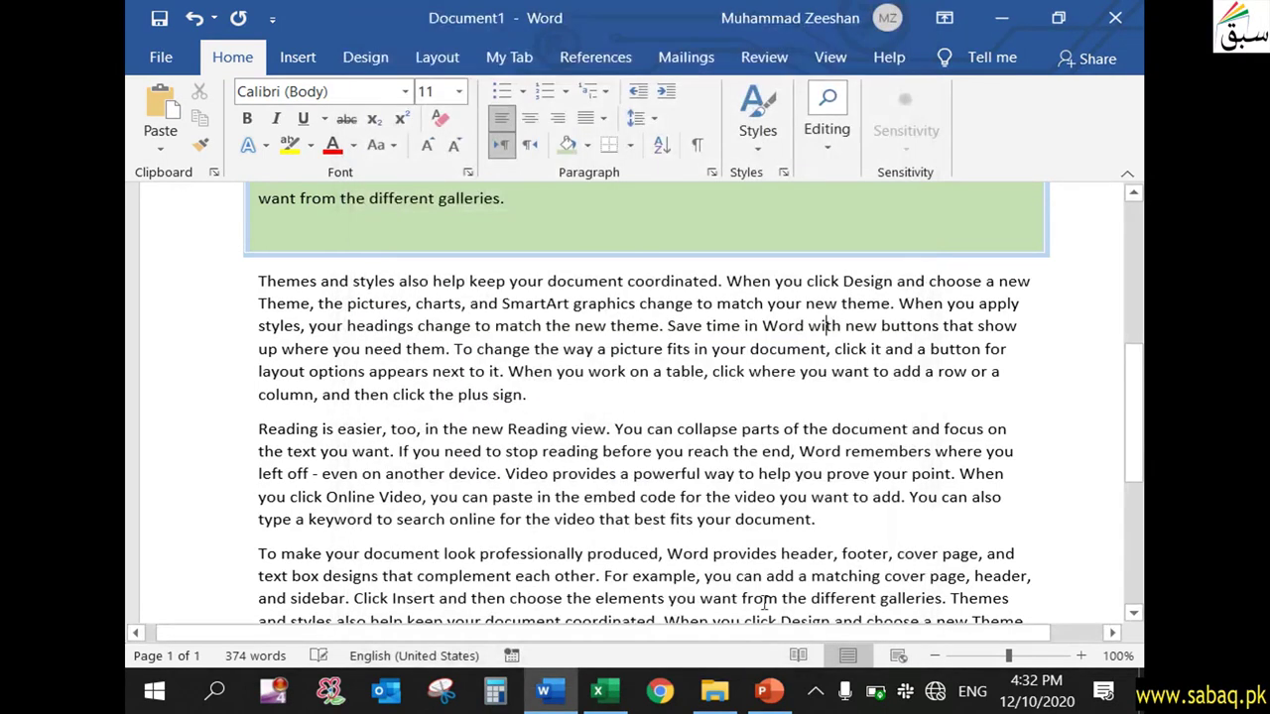
Step: In PowerPoint, end the slide show and view the presentation in Reading View
click(769, 691)
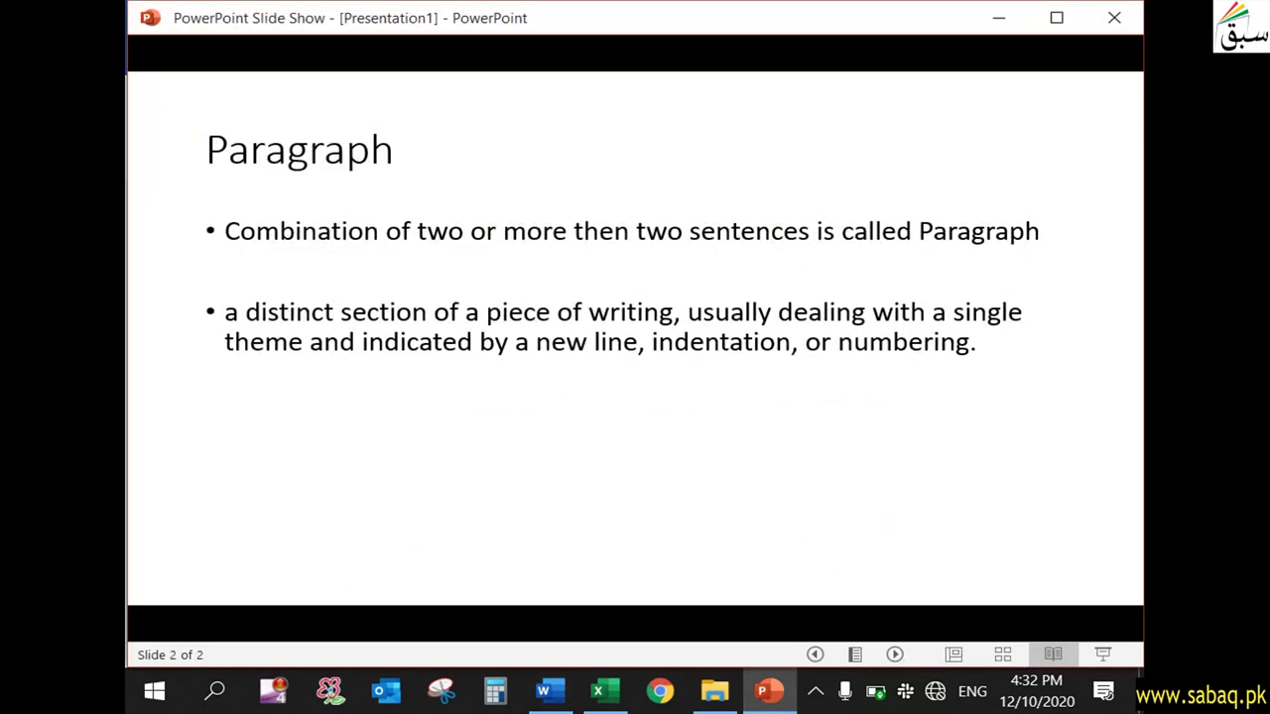
click(714, 463)
click(714, 463)
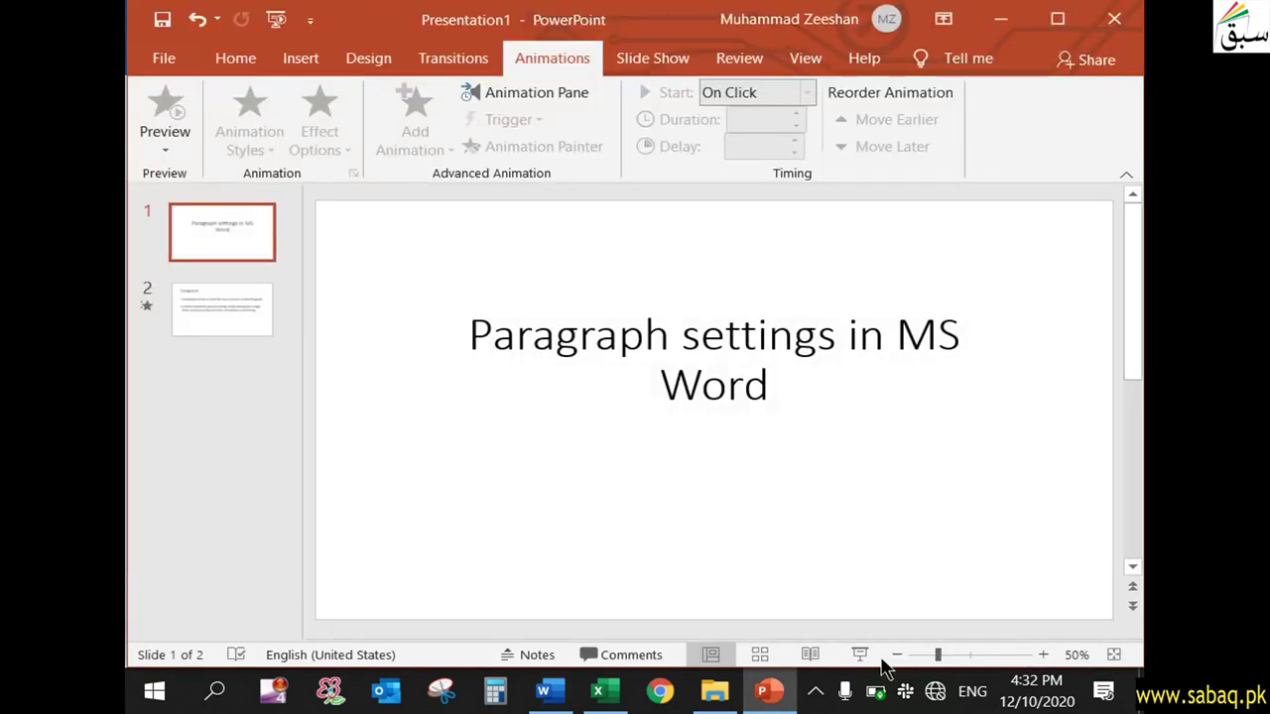
click(811, 655)
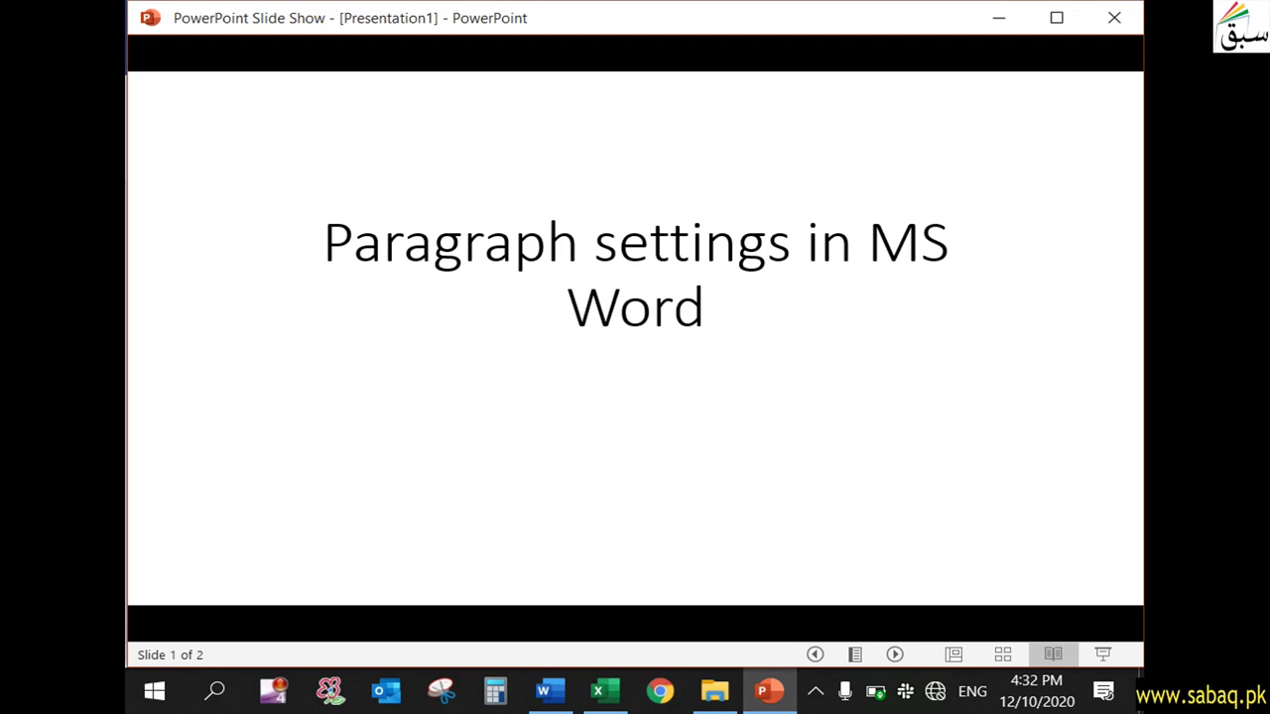